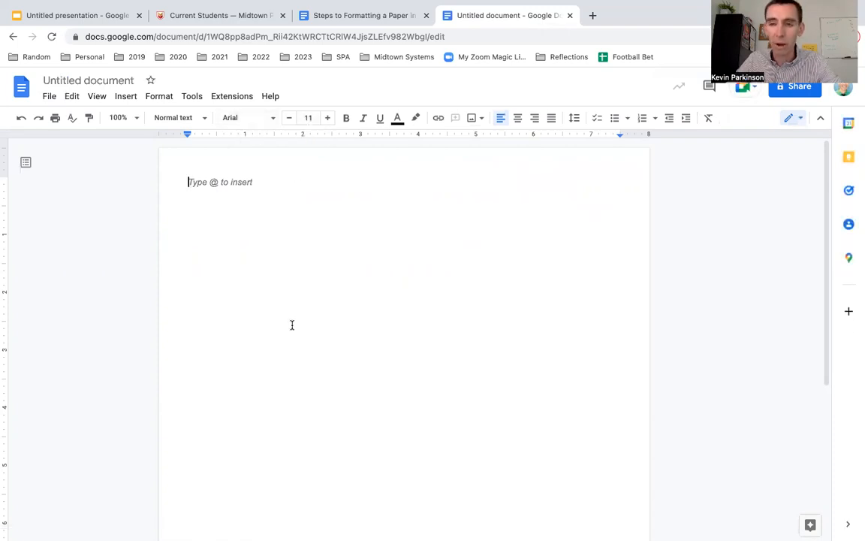
# Set the blank document's font to Times New Roman at size 12
pyautogui.click(271, 121)
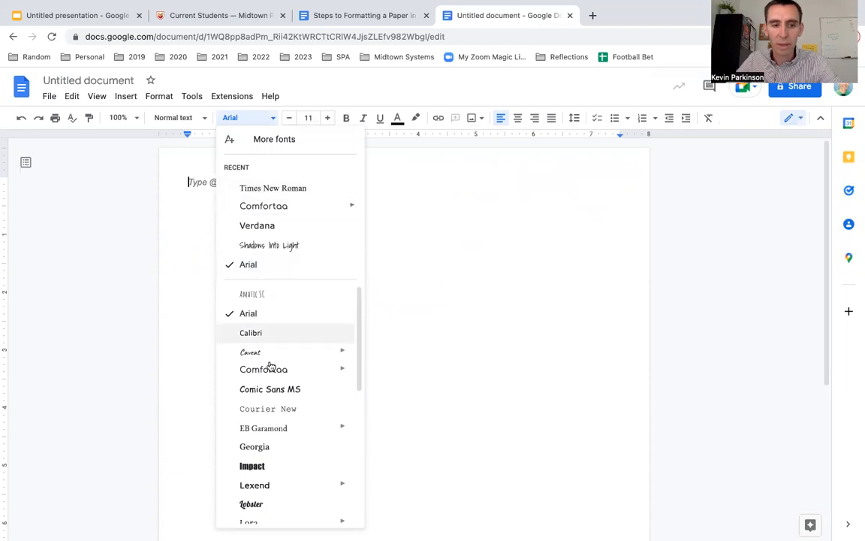
pyautogui.moveTo(270, 367)
pyautogui.scroll(-5, 270, 368)
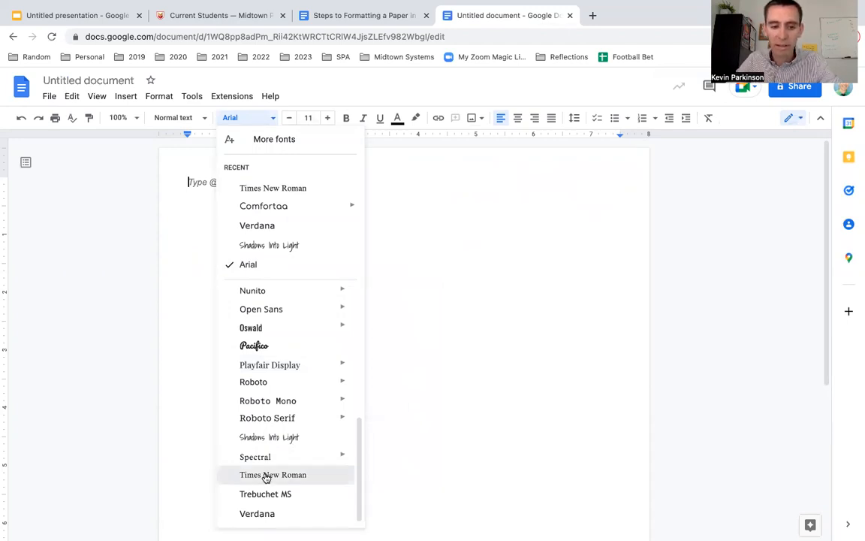
pyautogui.click(267, 475)
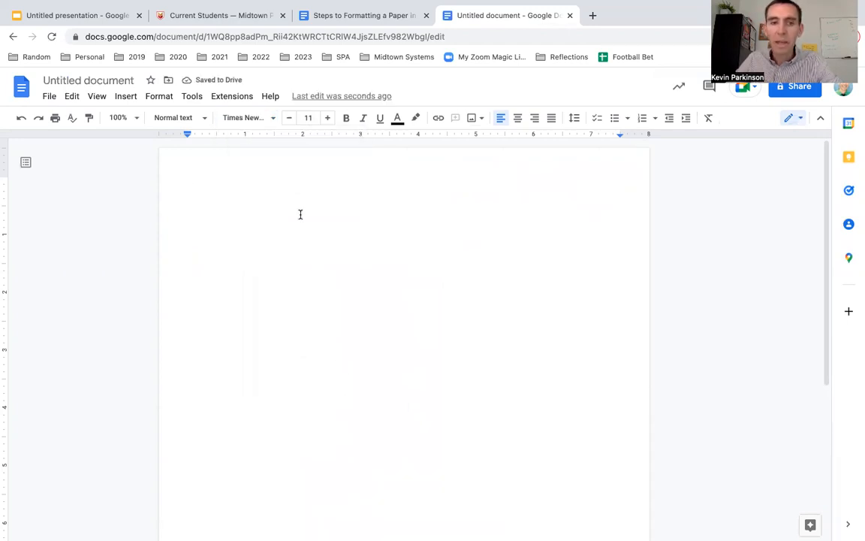
pyautogui.click(309, 118)
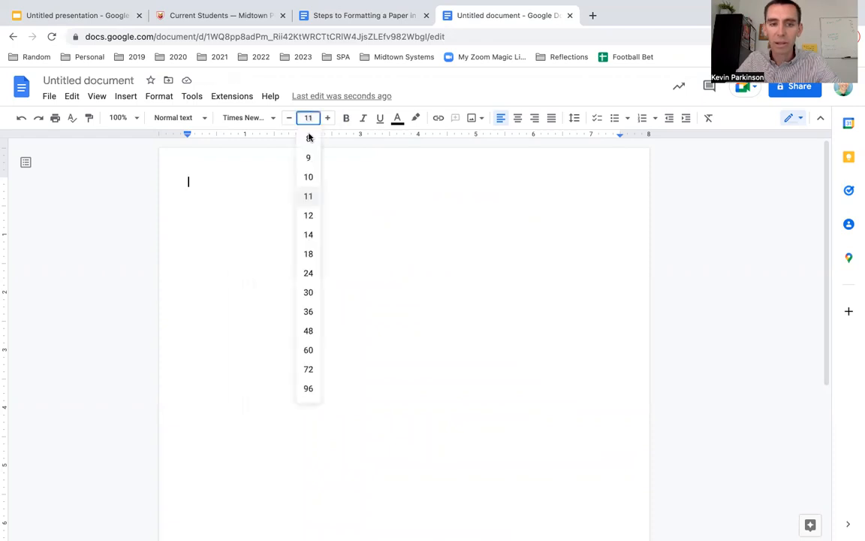
pyautogui.click(308, 216)
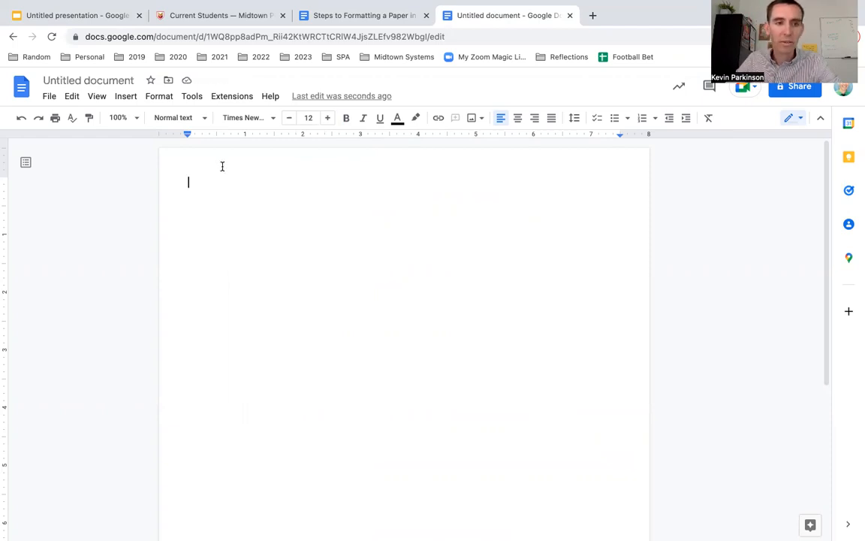
# Set the document's line spacing to double
pyautogui.click(159, 96)
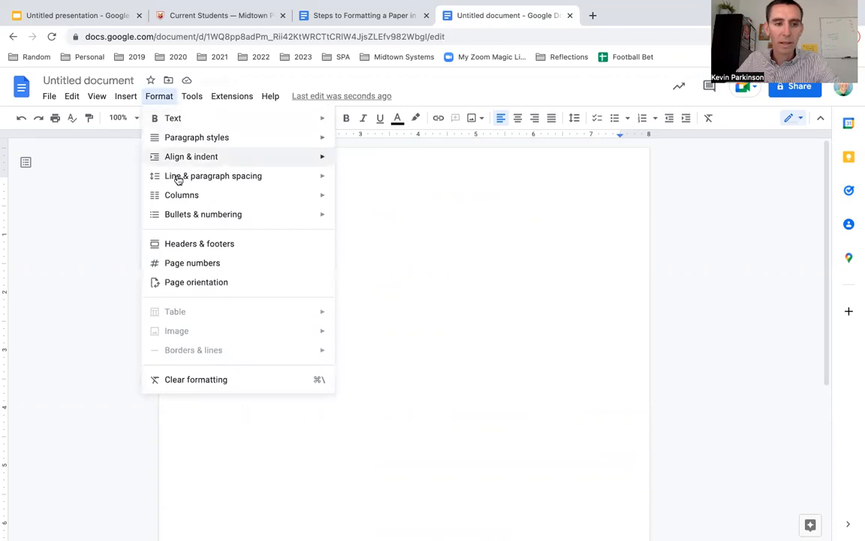
pyautogui.moveTo(178, 176)
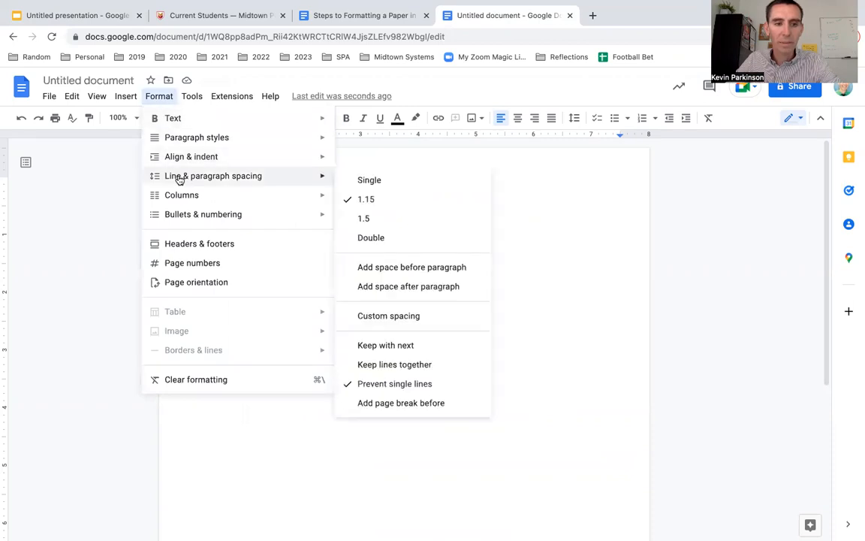
pyautogui.click(390, 238)
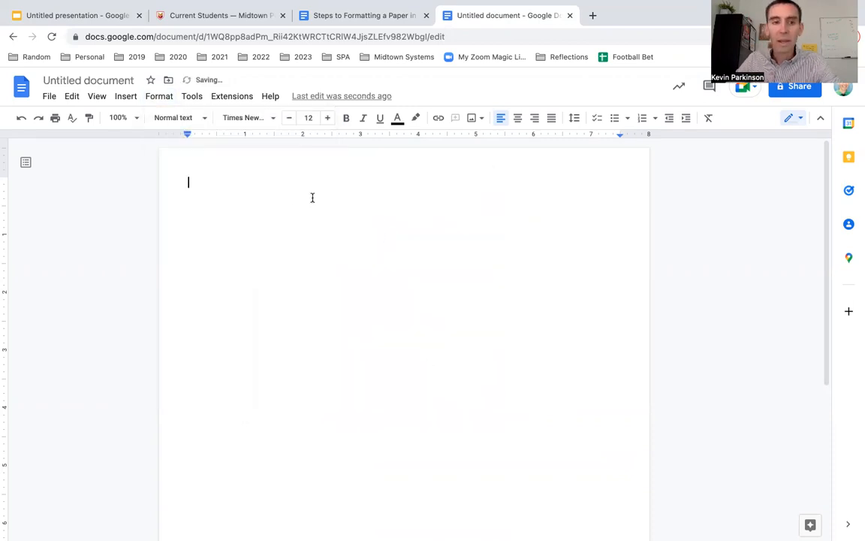
pyautogui.scroll(-2, 299, 281)
pyautogui.scroll(2, 299, 280)
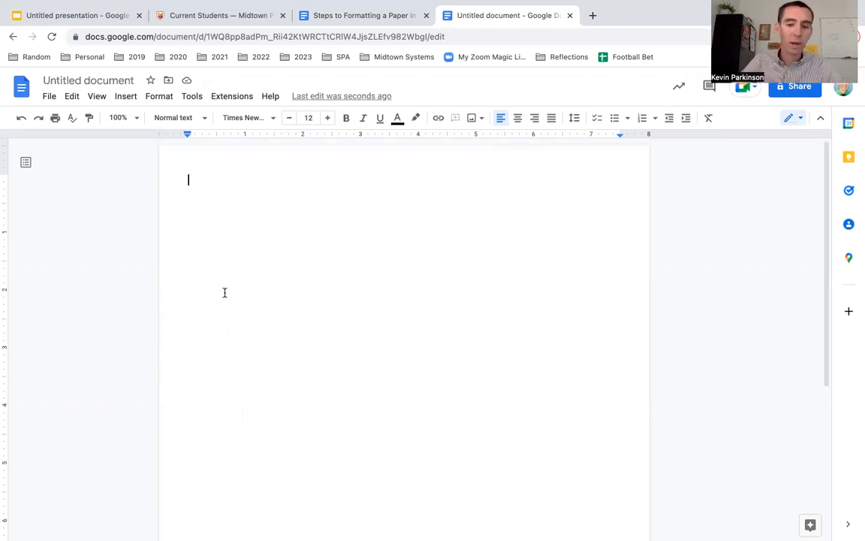
# Add blank lines to bring the cursor partway down the first page and center-align that line
pyautogui.press('Return')
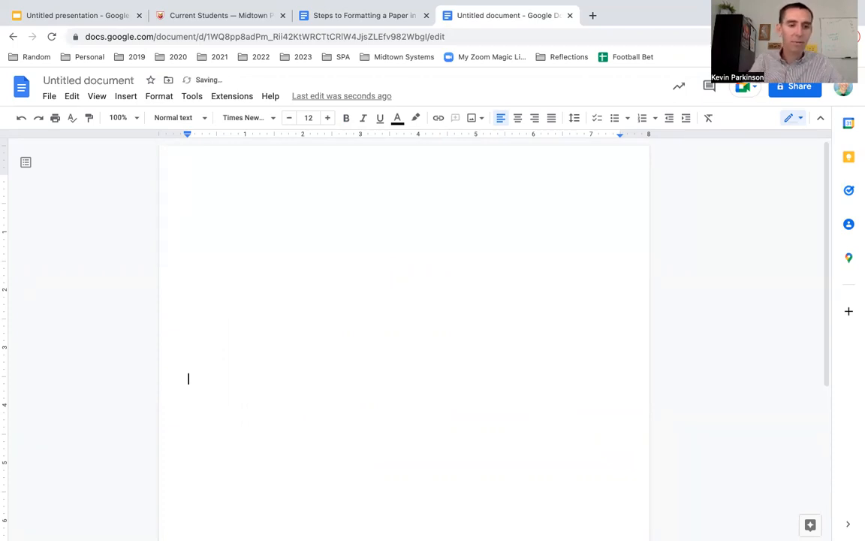
pyautogui.scroll(-3, 257, 268)
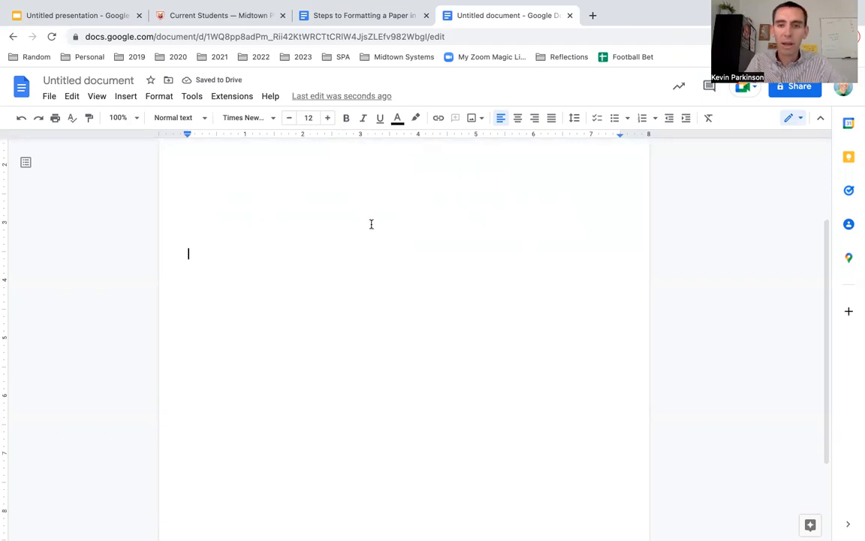
pyautogui.click(518, 120)
pyautogui.write('vrdshvbfjkhdfjkebwjkfhev')
pyautogui.press('BackSpace')
pyautogui.press('BackSpace')
pyautogui.press('BackSpace')
pyautogui.press('BackSpace')
pyautogui.press('BackSpace')
pyautogui.press('BackSpace')
pyautogui.press('BackSpace')
pyautogui.press('BackSpace')
pyautogui.press('BackSpace')
pyautogui.press('BackSpace')
pyautogui.press('BackSpace')
pyautogui.press('BackSpace')
pyautogui.press('BackSpace')
pyautogui.press('BackSpace')
pyautogui.press('BackSpace')
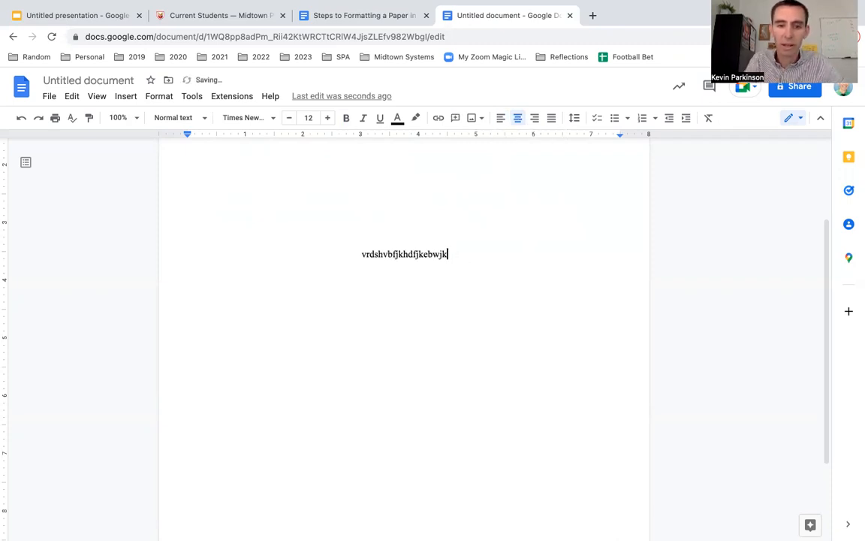
pyautogui.press('BackSpace')
pyautogui.press('BackSpace')
pyautogui.press('BackSpace')
pyautogui.press('BackSpace')
pyautogui.press('BackSpace')
pyautogui.press('BackSpace')
pyautogui.press('BackSpace')
pyautogui.press('BackSpace')
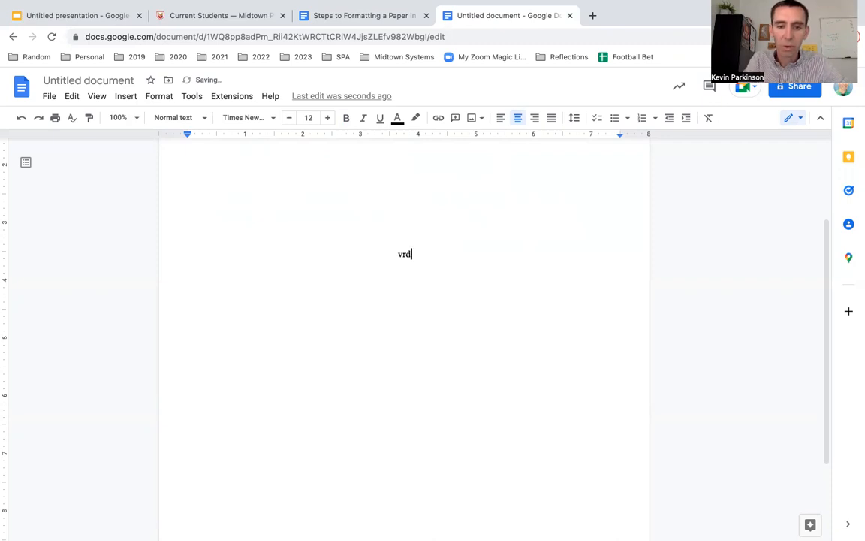
pyautogui.press('BackSpace')
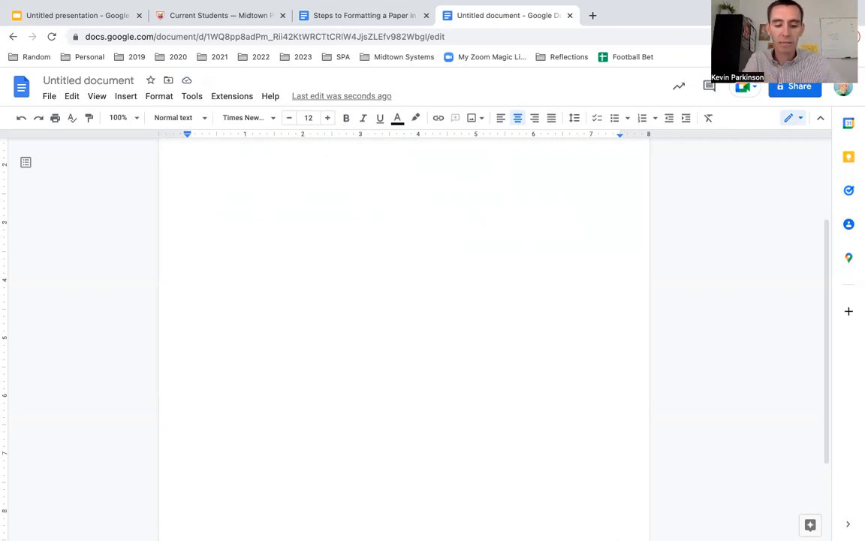
# Enter the title page lines: "Why Midtown is the Best School", the author's full name, and "Midtown Public Charter School"
pyautogui.write('Why Midtown ')
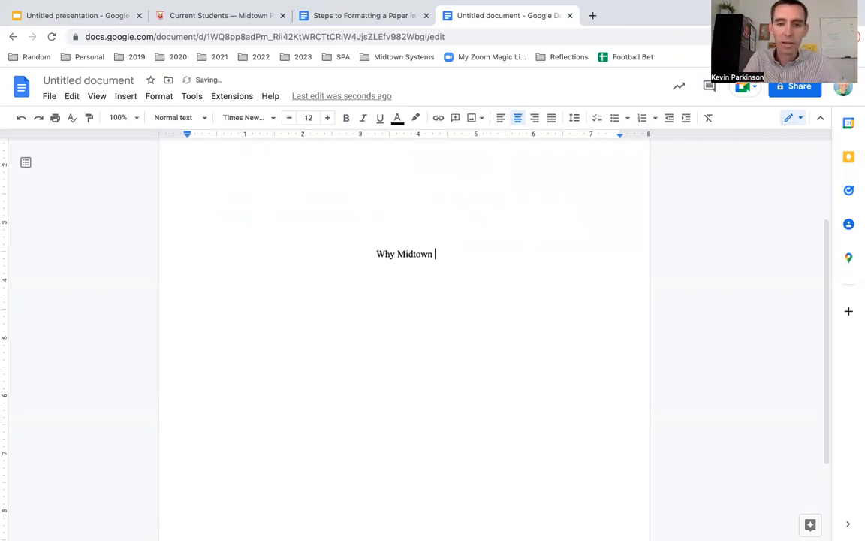
pyautogui.write('is the Best School')
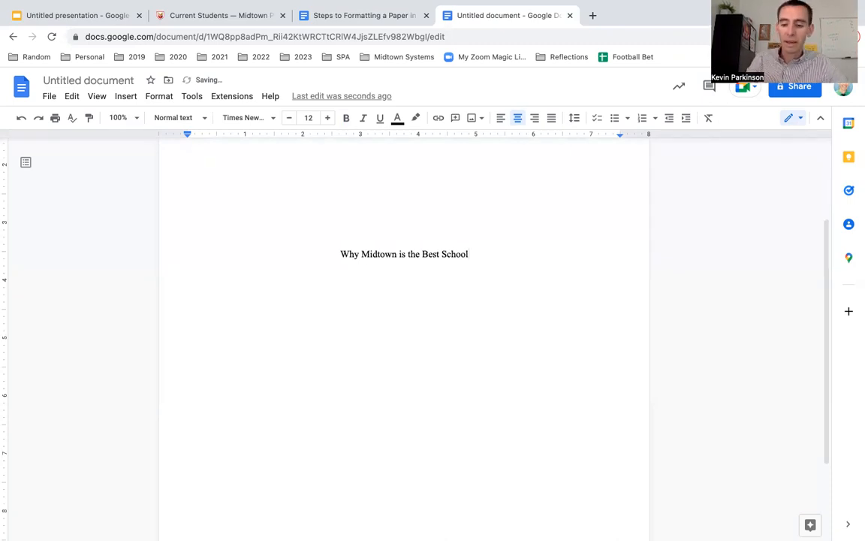
pyautogui.press('Return')
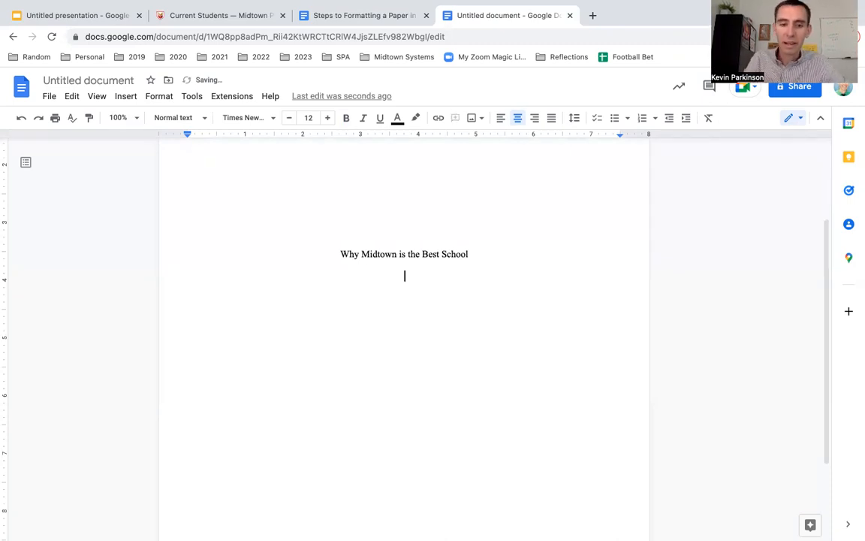
pyautogui.write('Kevin Parkinson')
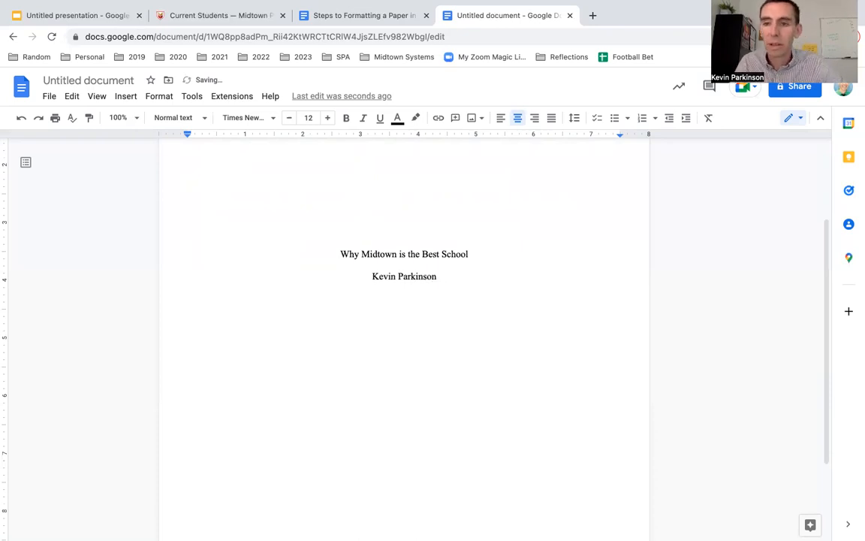
pyautogui.press('Return')
pyautogui.write('Midtown Pu')
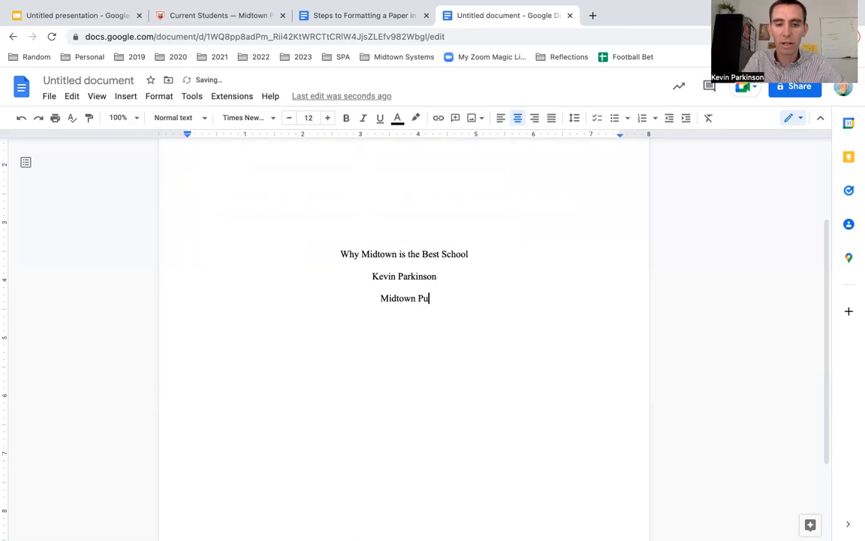
pyautogui.write('blic Charter School')
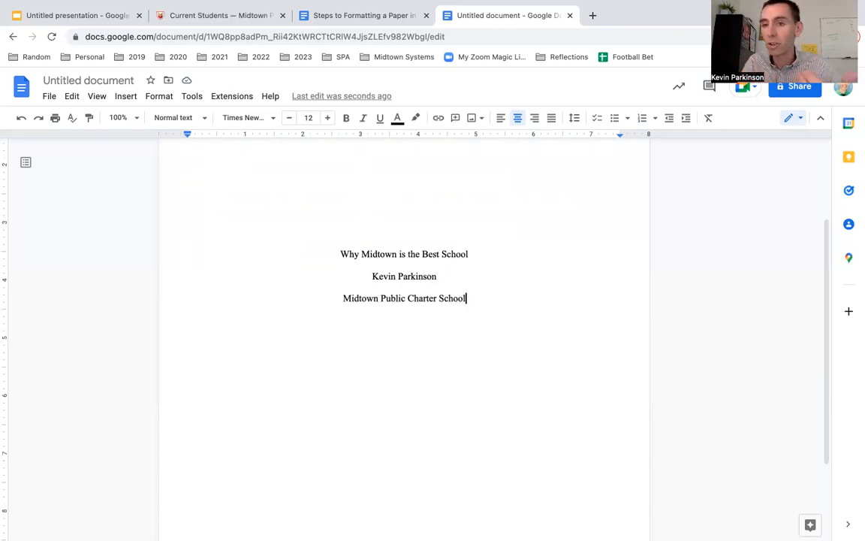
pyautogui.press('Return')
pyautogui.write('Homeroom 8')
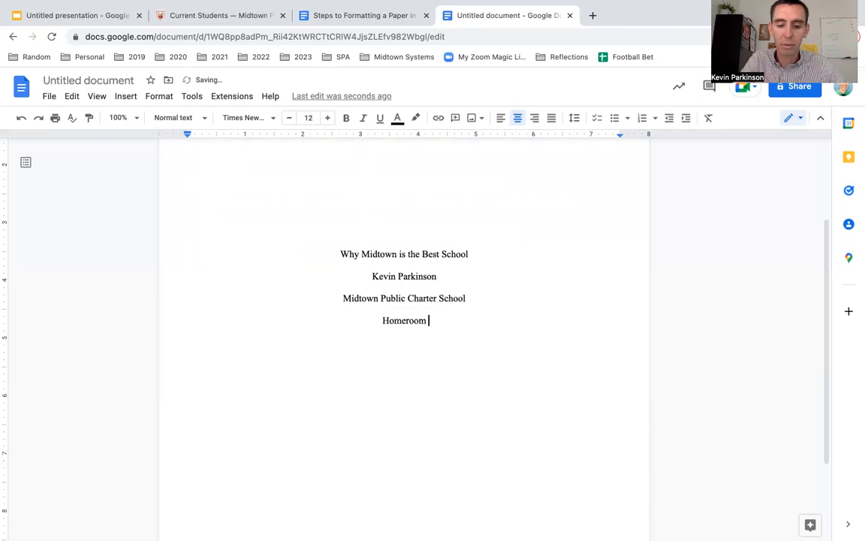
pyautogui.press('BackSpace')
pyautogui.press('BackSpace')
pyautogui.press('BackSpace')
pyautogui.press('BackSpace')
pyautogui.press('BackSpace')
pyautogui.press('BackSpace')
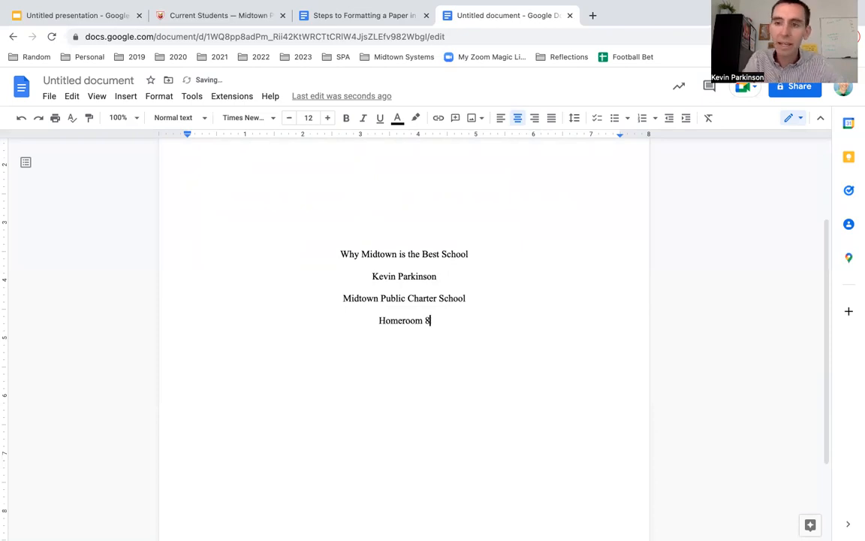
pyautogui.press('BackSpace')
pyautogui.press('BackSpace')
pyautogui.press('BackSpace')
pyautogui.press('BackSpace')
pyautogui.write('September 19, 2022')
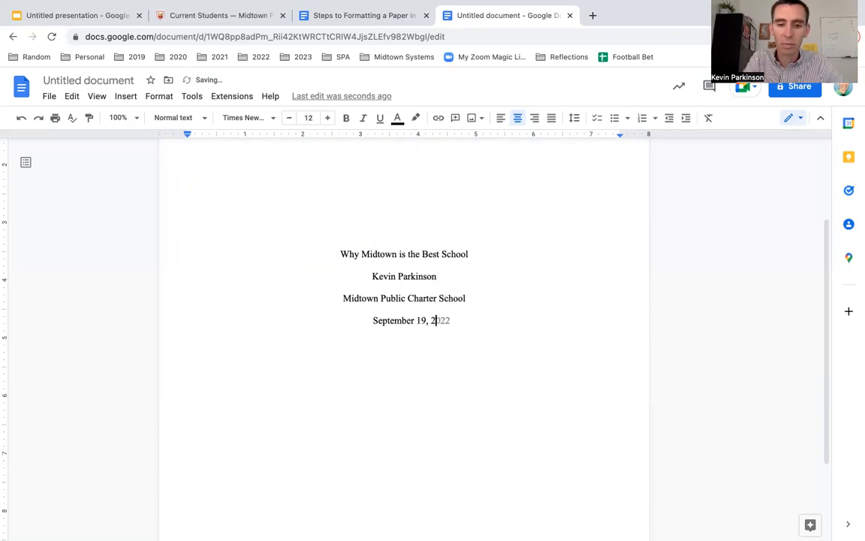
pyautogui.press('BackSpace')
pyautogui.press('BackSpace')
pyautogui.press('BackSpace')
pyautogui.press('BackSpace')
pyautogui.press('BackSpace')
pyautogui.press('BackSpace')
pyautogui.press('BackSpace')
pyautogui.press('BackSpace')
pyautogui.press('BackSpace')
pyautogui.press('BackSpace')
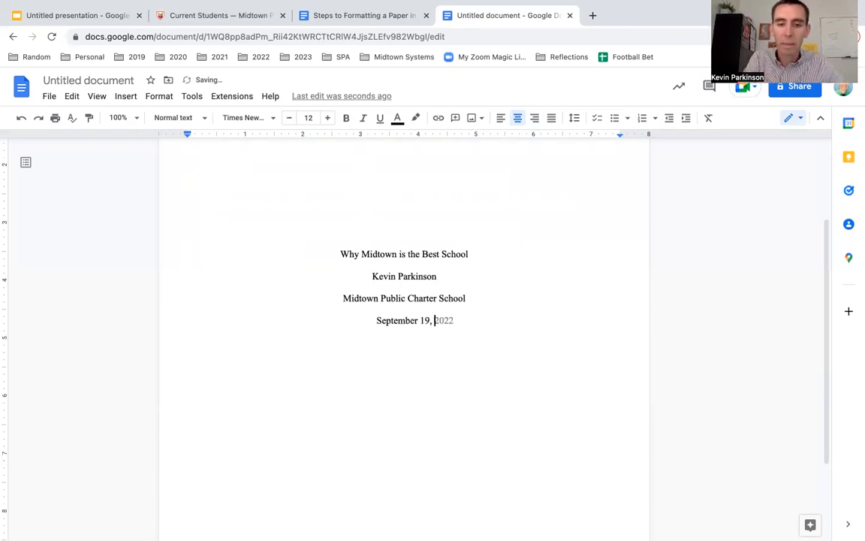
pyautogui.press('BackSpace')
pyautogui.press('BackSpace')
pyautogui.press('BackSpace')
pyautogui.press('BackSpace')
pyautogui.press('BackSpace')
pyautogui.press('BackSpace')
pyautogui.press('BackSpace')
pyautogui.press('BackSpace')
pyautogui.press('BackSpace')
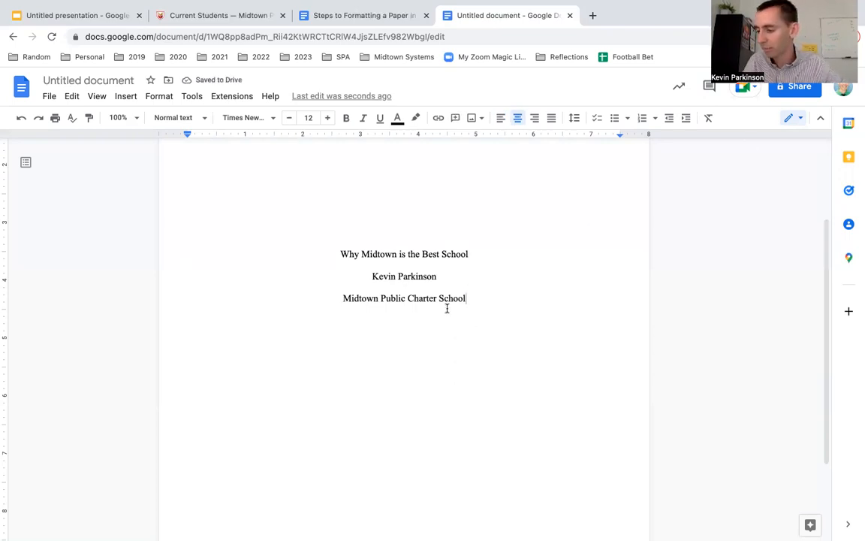
# Insert a page header and make the first page's header different from the rest
pyautogui.scroll(3, 447, 308)
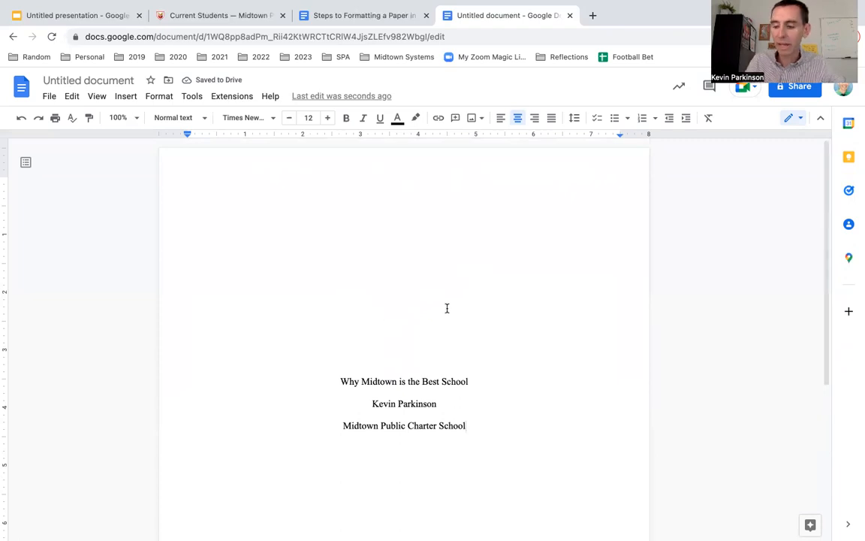
pyautogui.click(125, 97)
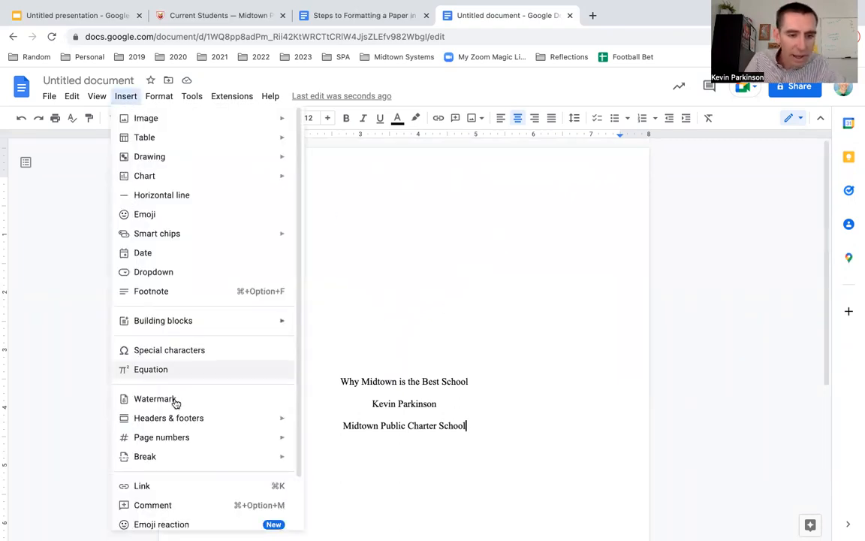
pyautogui.moveTo(185, 417)
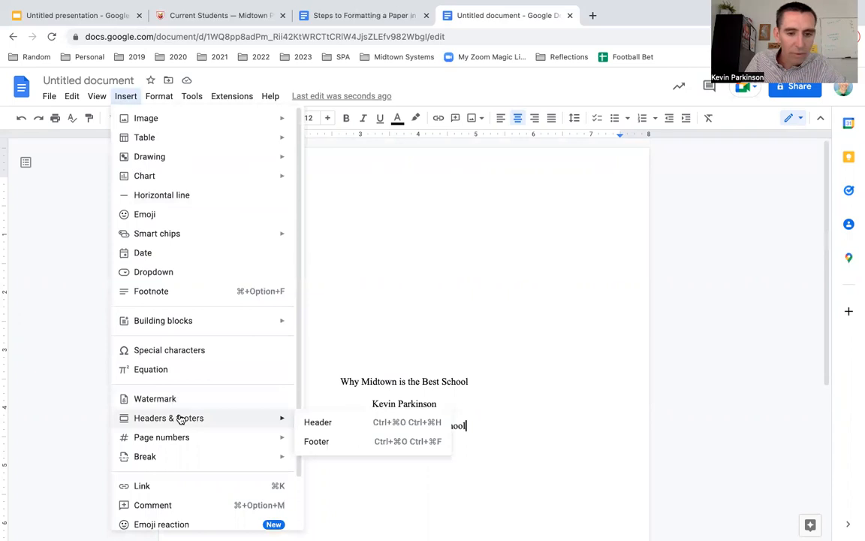
pyautogui.click(318, 423)
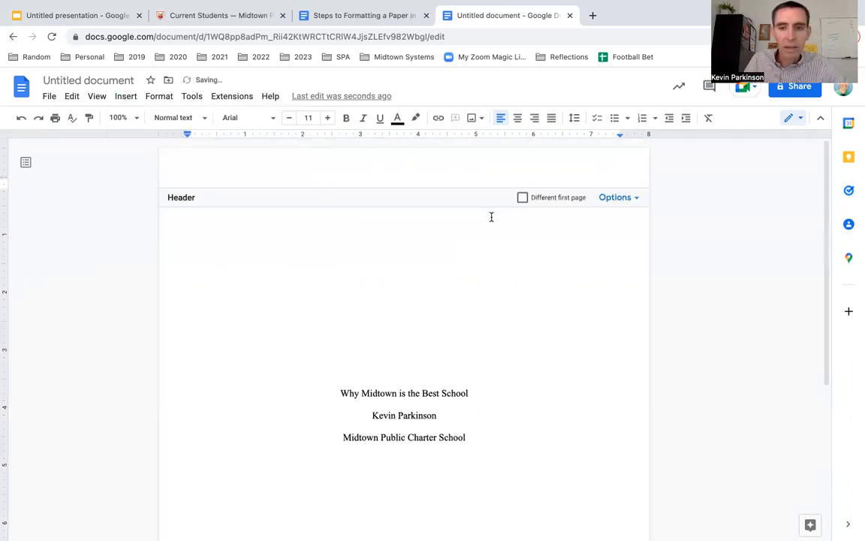
pyautogui.click(522, 198)
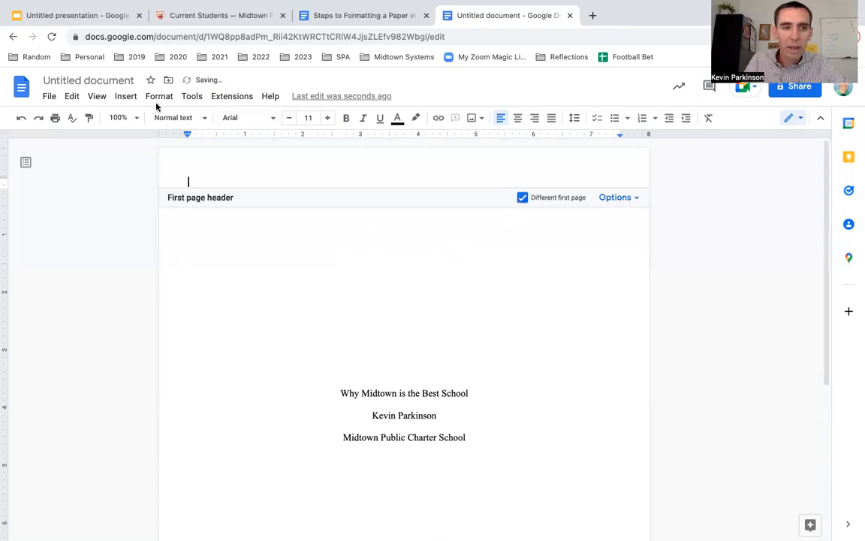
# Insert a table with two columns and one row in the first page header
pyautogui.click(118, 101)
pyautogui.moveTo(193, 133)
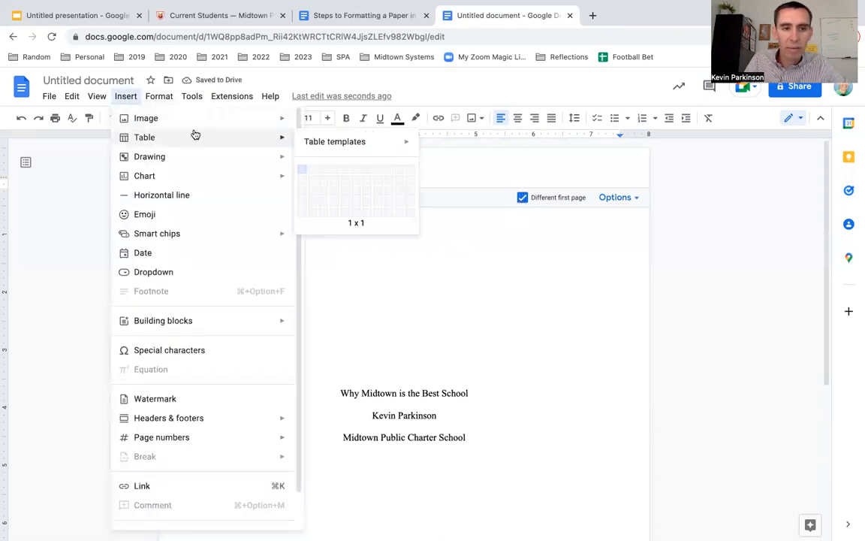
pyautogui.click(314, 173)
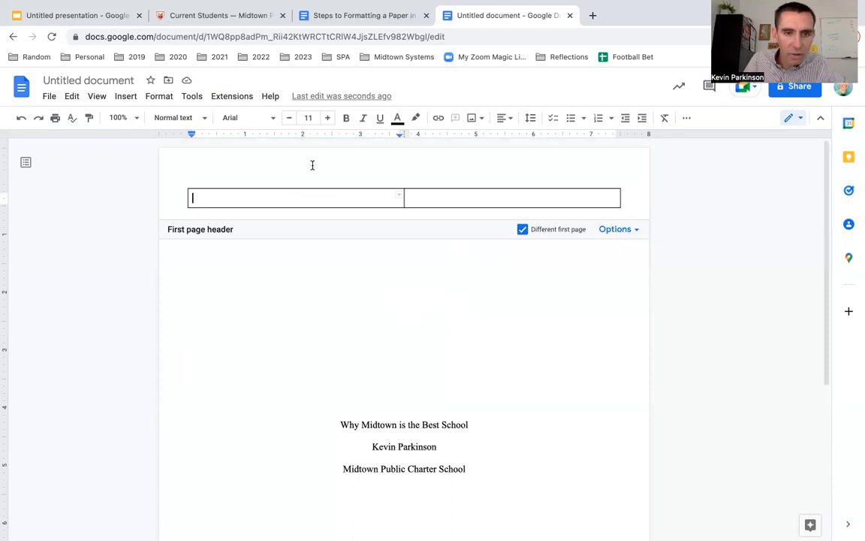
# Set the header table's first cell to Times New Roman size 12 and widen the first column to about 6.5 inches
pyautogui.click(274, 120)
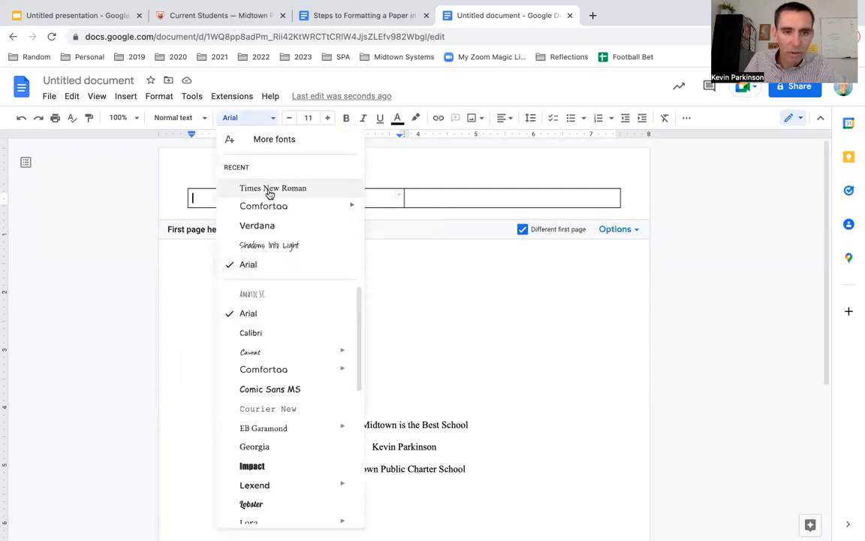
pyautogui.click(269, 187)
pyautogui.click(325, 120)
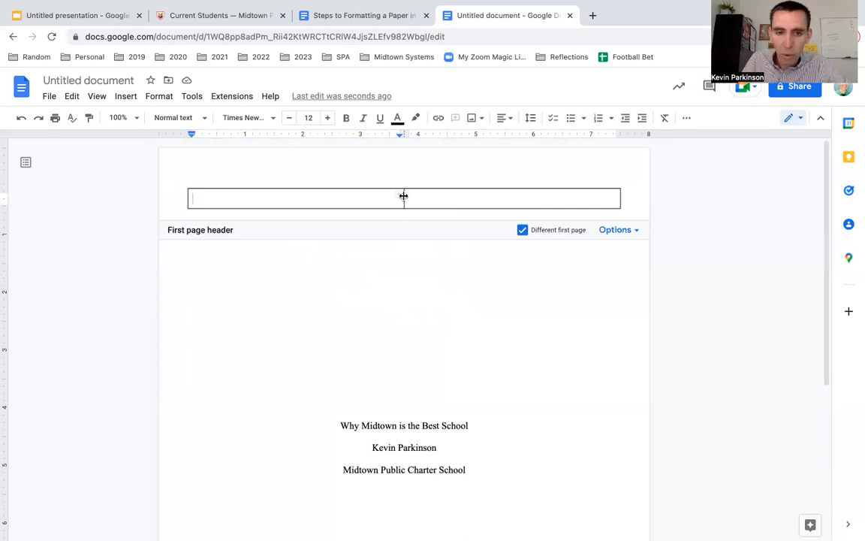
pyautogui.moveTo(406, 196); pyautogui.dragTo(560, 197)
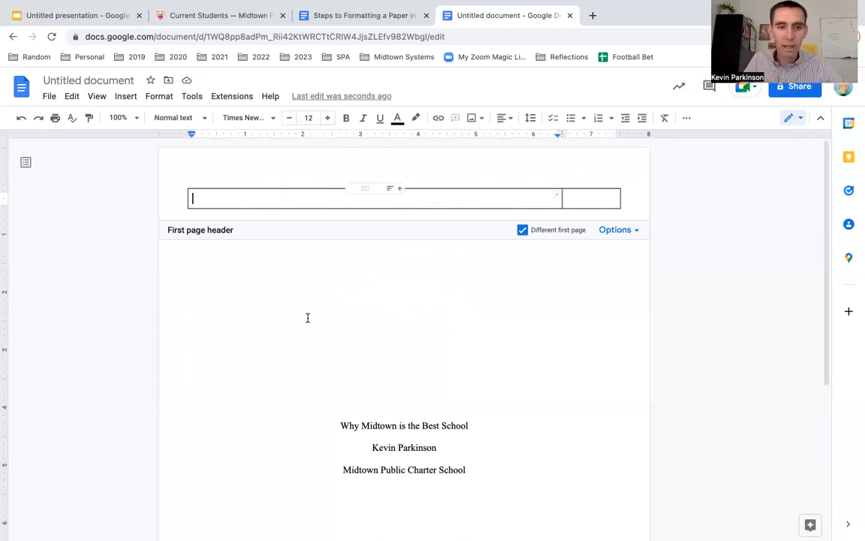
# Enter "Running head: " in the first cell of the first page header table
pyautogui.write('Running ')
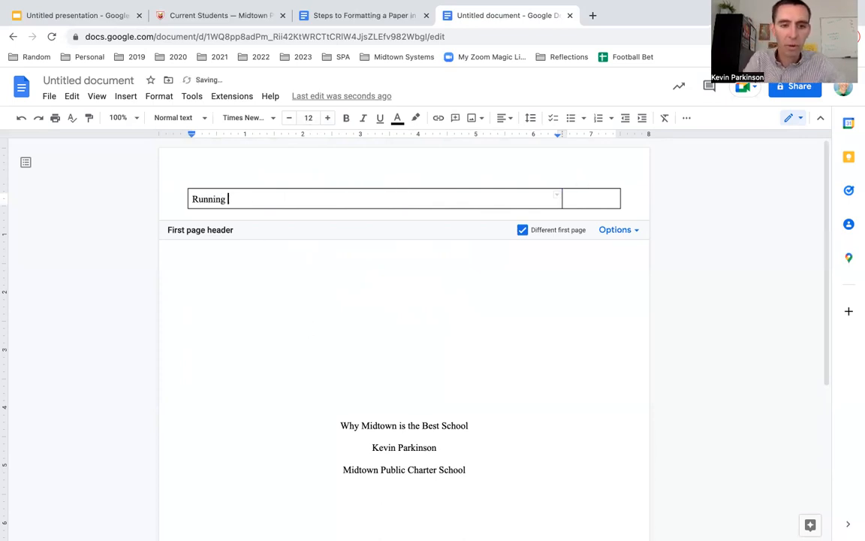
pyautogui.write('head: ')
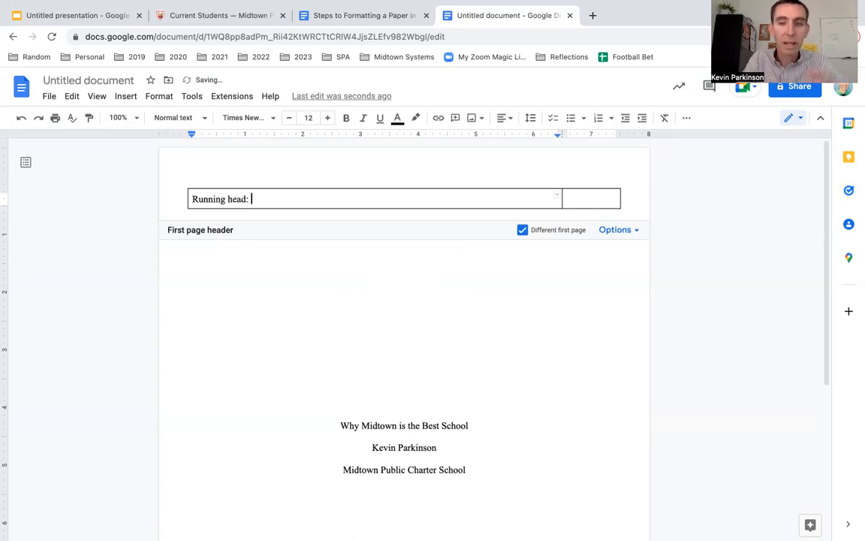
pyautogui.write('WHY MIDTO')
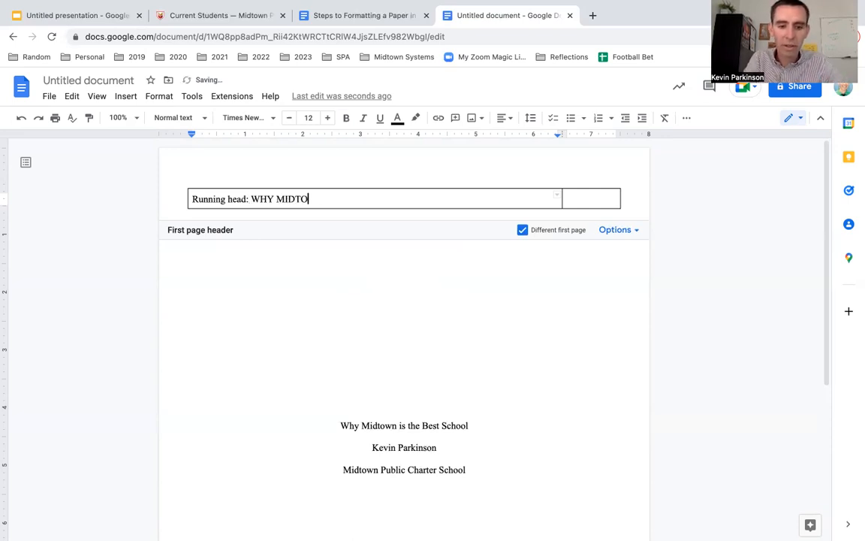
pyautogui.write('WN IS THE BEST SCHOOL')
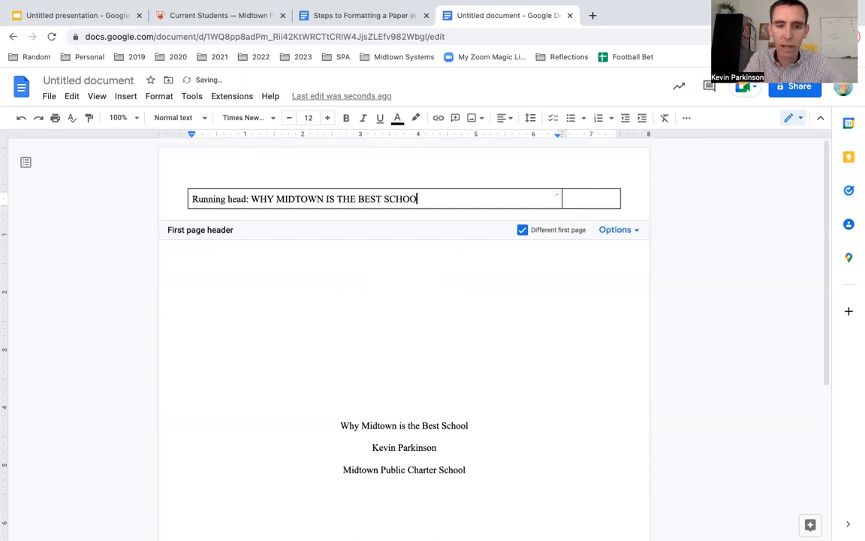
pyautogui.press('BackSpace')
pyautogui.press('BackSpace')
pyautogui.press('BackSpace')
pyautogui.press('BackSpace')
pyautogui.press('BackSpace')
pyautogui.press('BackSpace')
pyautogui.press('BackSpace')
pyautogui.press('BackSpace')
pyautogui.press('BackSpace')
pyautogui.press('BackSpace')
pyautogui.press('BackSpace')
pyautogui.press('BackSpace')
pyautogui.press('BackSpace')
pyautogui.press('BackSpace')
pyautogui.press('BackSpace')
pyautogui.press('BackSpace')
pyautogui.press('BackSpace')
pyautogui.press('BackSpace')
pyautogui.press('BackSpace')
pyautogui.press('BackSpace')
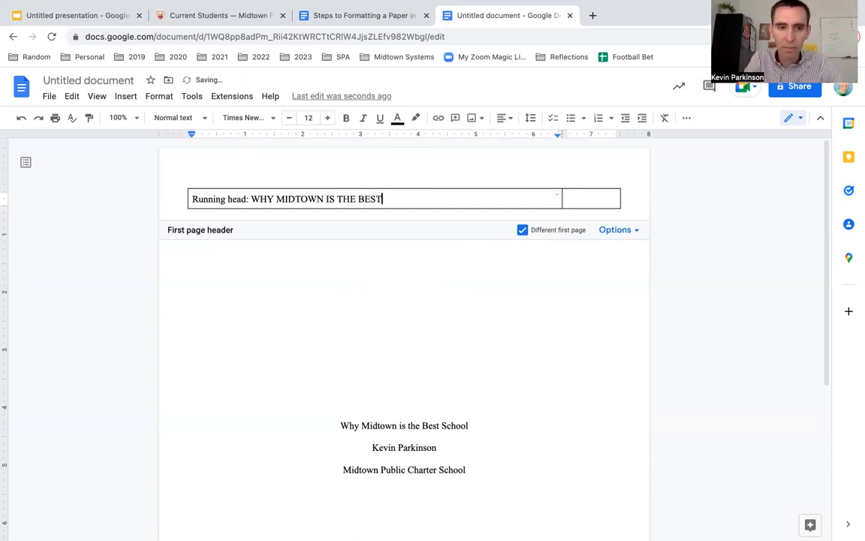
pyautogui.press('BackSpace')
pyautogui.press('BackSpace')
pyautogui.press('BackSpace')
pyautogui.press('BackSpace')
pyautogui.press('BackSpace')
# Add the shortened title "MIDTOWN BEST" after "Running head:" in the header table
pyautogui.write('MIDTOWN BEST')
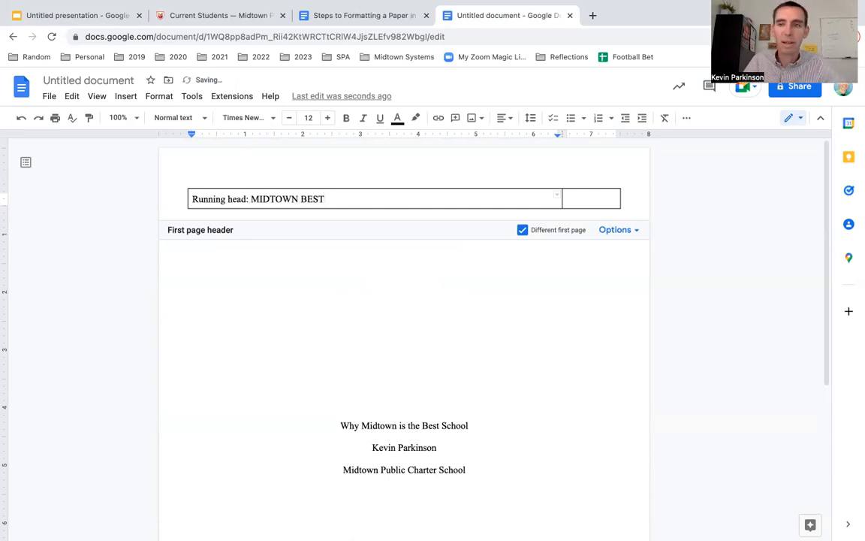
# Format the header table's second cell as Times New Roman size 12 with right alignment
pyautogui.click(577, 199)
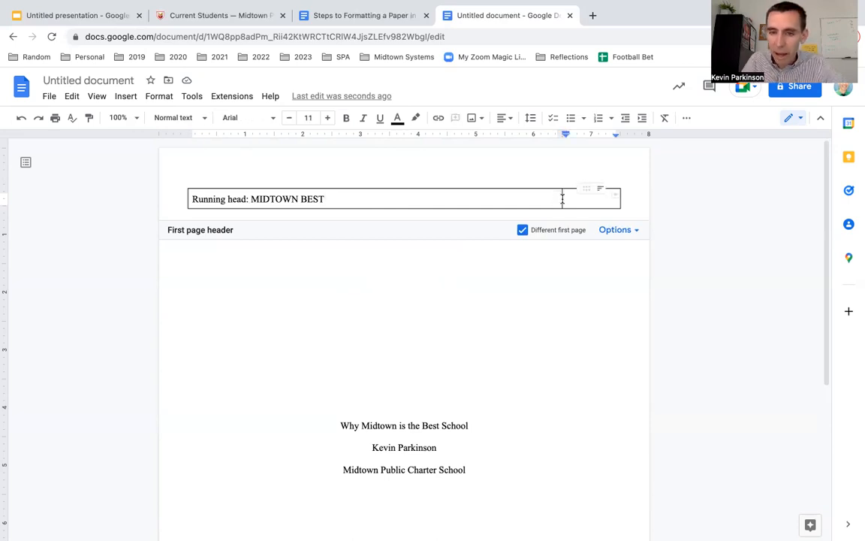
pyautogui.click(272, 118)
pyautogui.click(263, 187)
pyautogui.click(328, 118)
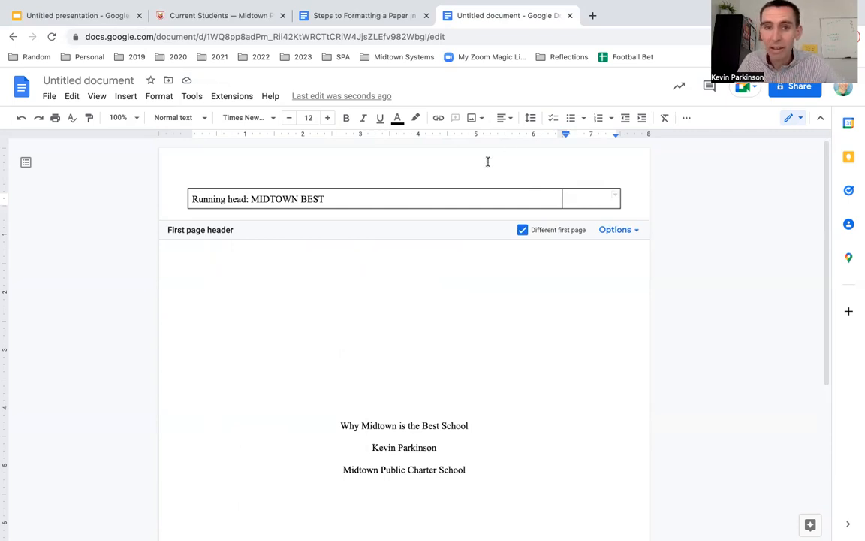
pyautogui.click(503, 119)
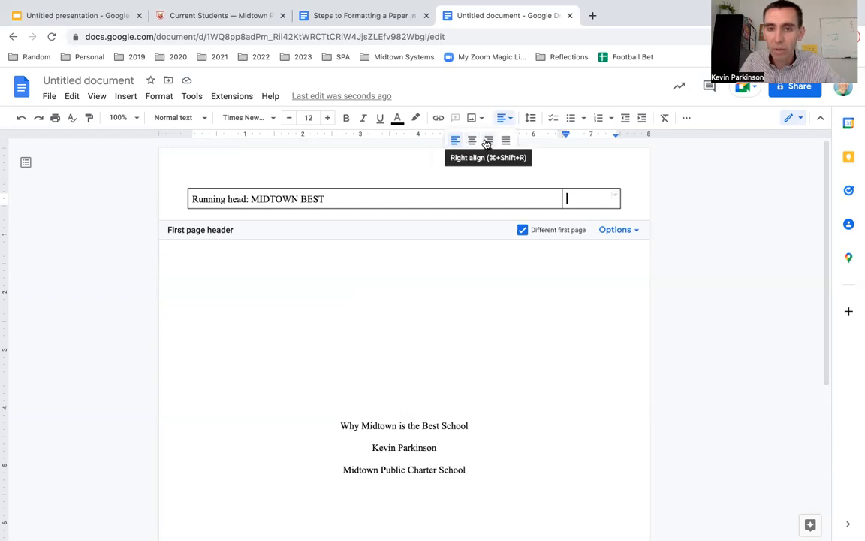
pyautogui.click(489, 141)
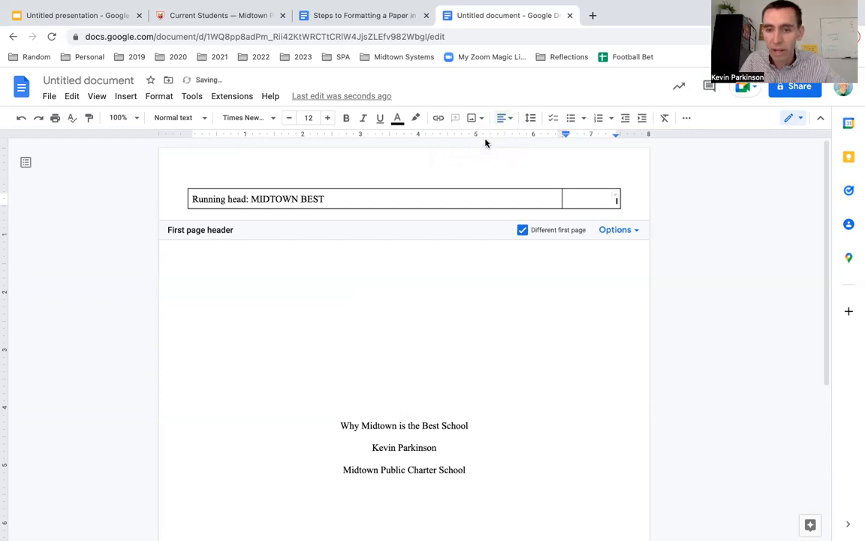
# Insert header page numbering that starts on the first page, using the header table's second cell
pyautogui.click(129, 97)
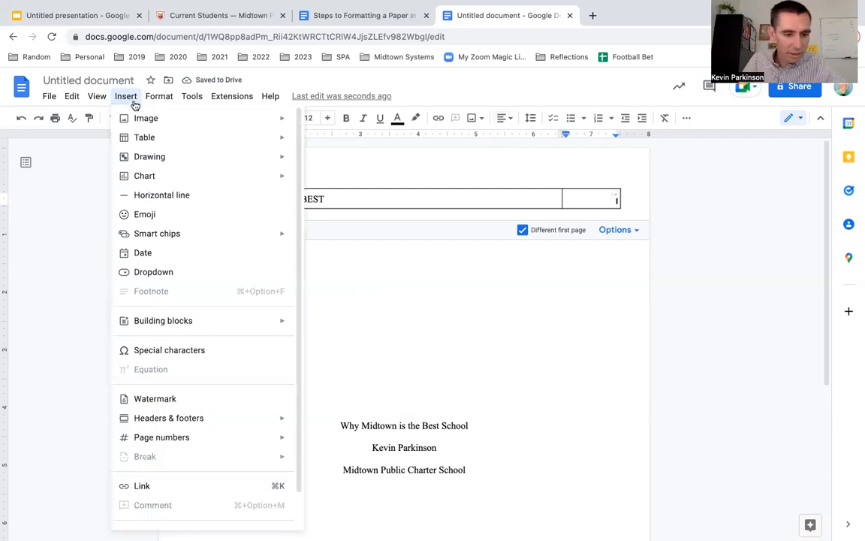
pyautogui.moveTo(187, 443)
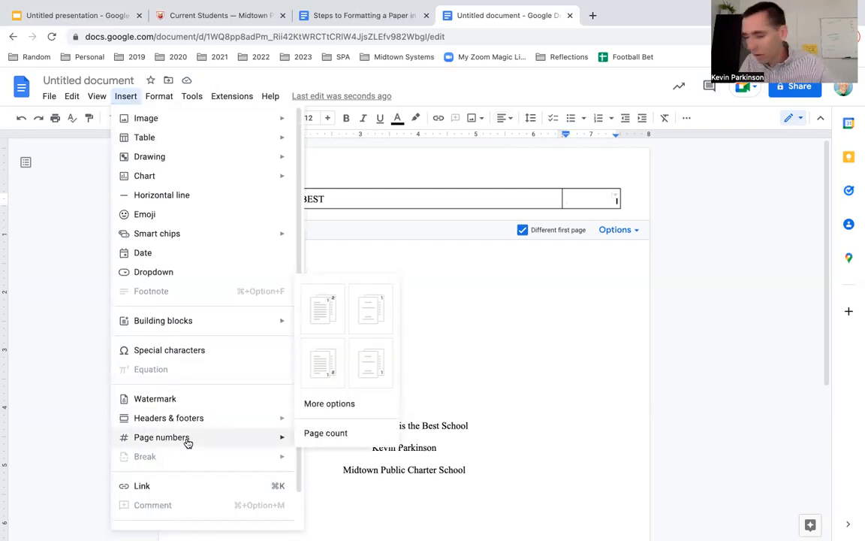
pyautogui.click(324, 309)
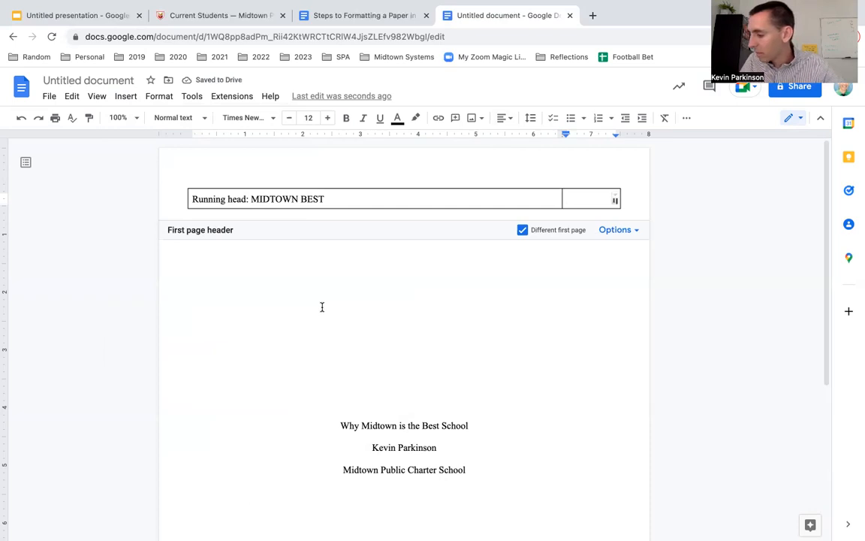
# Set the header table's border colour to white in the table properties and return to the document body
pyautogui.rightClick(338, 203)
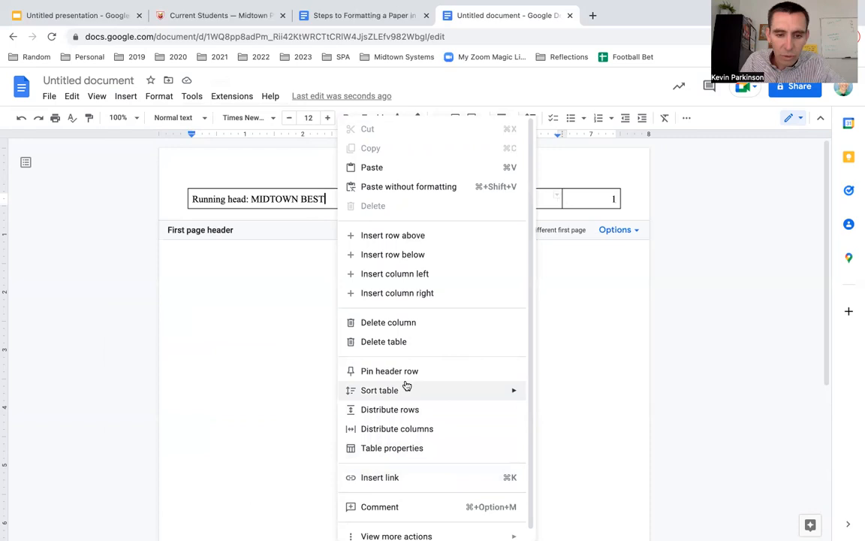
pyautogui.moveTo(406, 385)
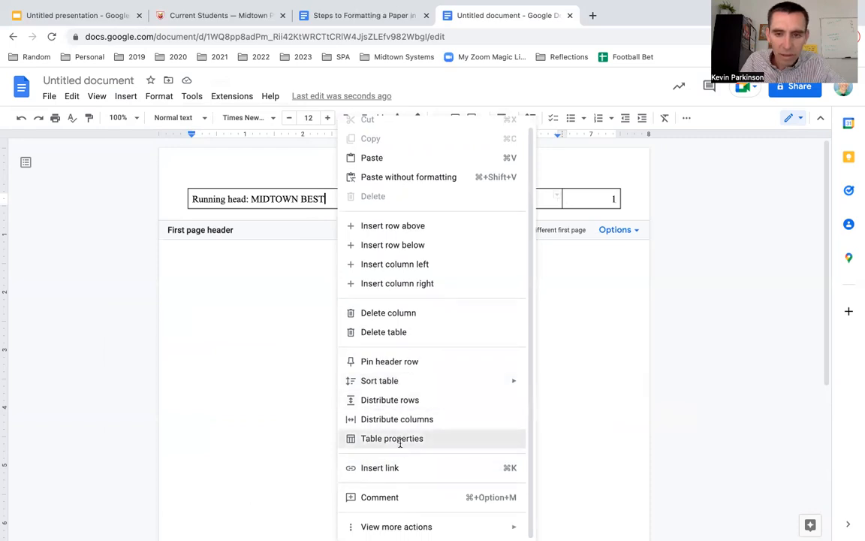
pyautogui.click(399, 442)
pyautogui.click(670, 266)
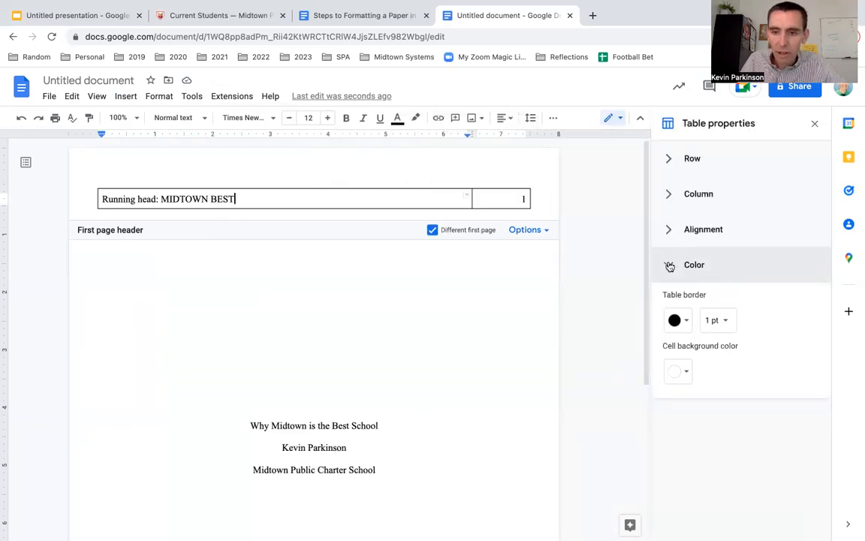
pyautogui.click(682, 326)
pyautogui.click(796, 389)
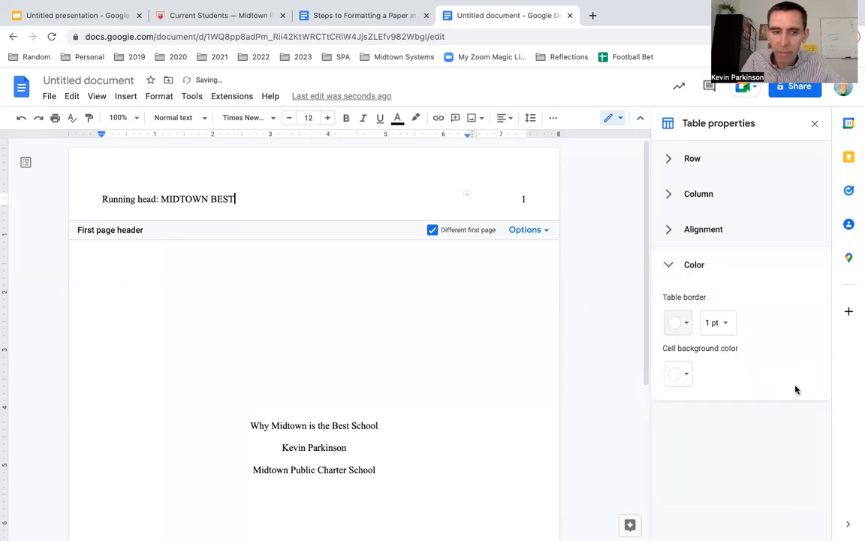
pyautogui.click(335, 347)
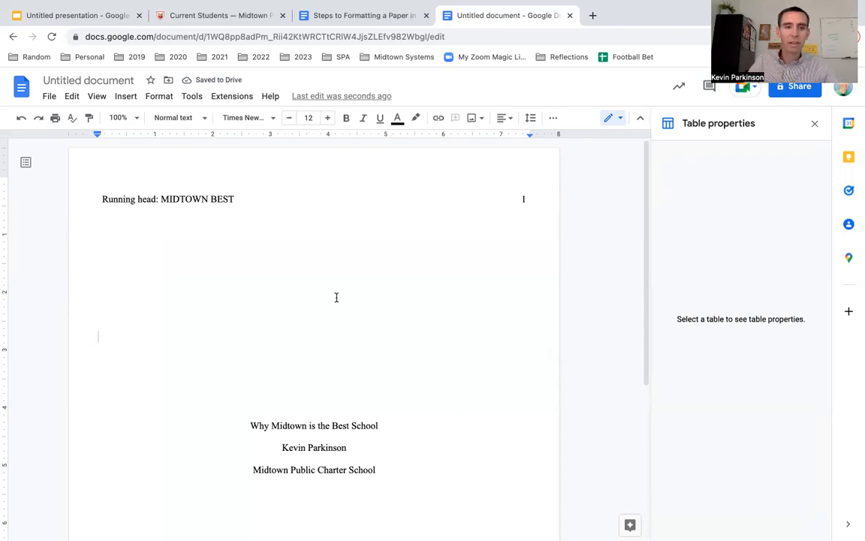
pyautogui.scroll(-3, 209, 308)
pyautogui.scroll(3, 209, 309)
pyautogui.scroll(-2, 228, 352)
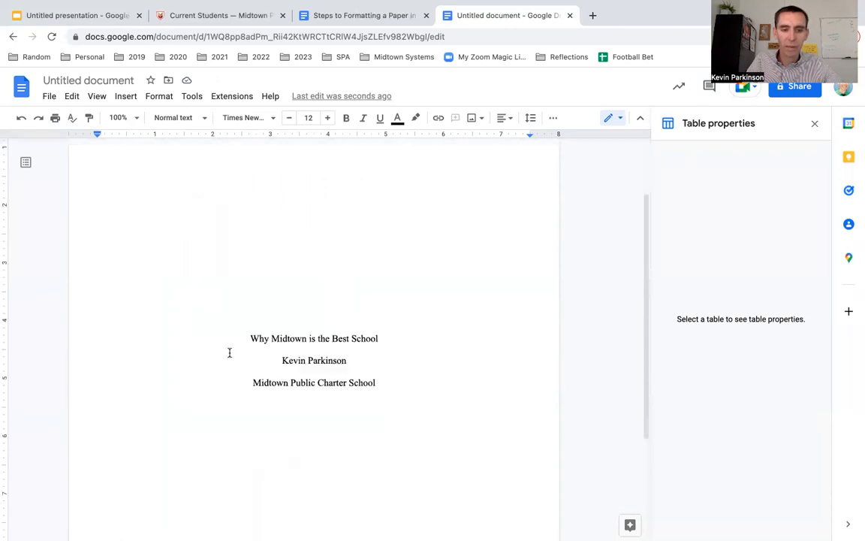
pyautogui.scroll(2, 285, 317)
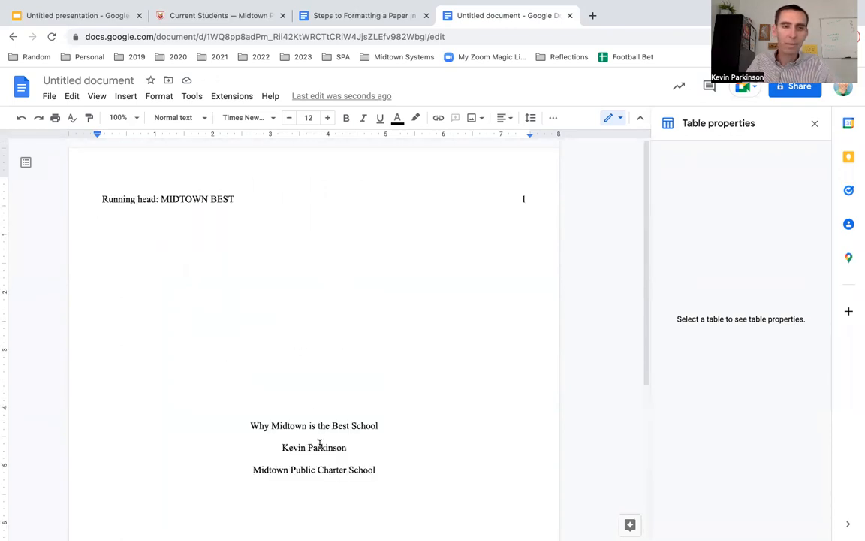
pyautogui.click(350, 336)
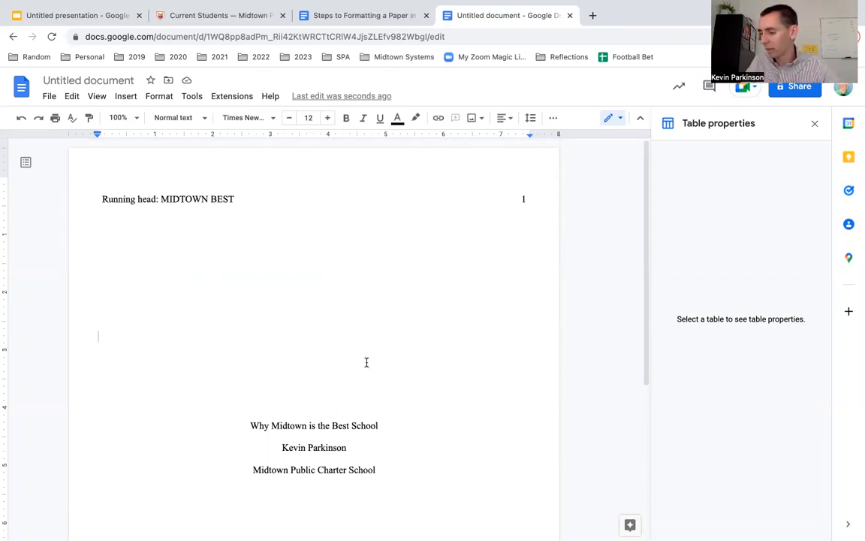
# Add a blank line below "Midtown Public Charter School" and insert a page break there
pyautogui.scroll(-2, 366, 363)
pyautogui.moveTo(403, 323); pyautogui.dragTo(374, 299)
pyautogui.click(375, 331)
pyautogui.press('Return')
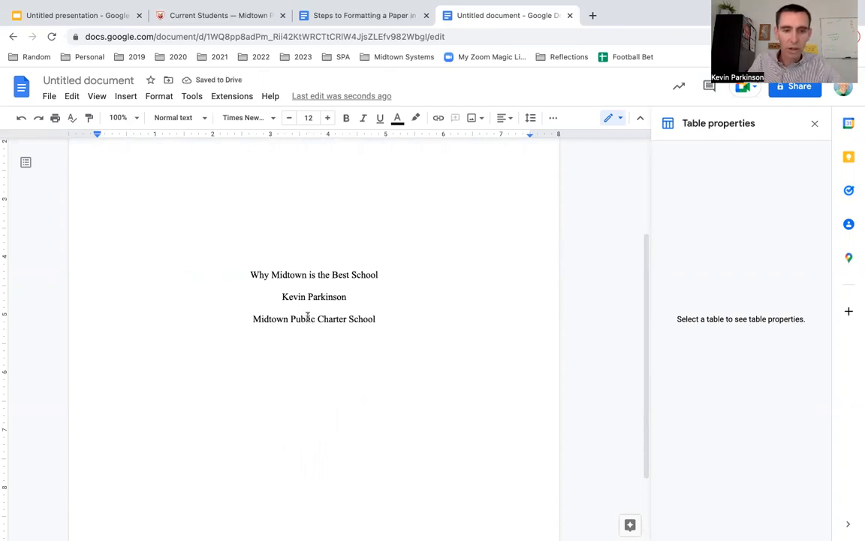
pyautogui.scroll(-3, 325, 322)
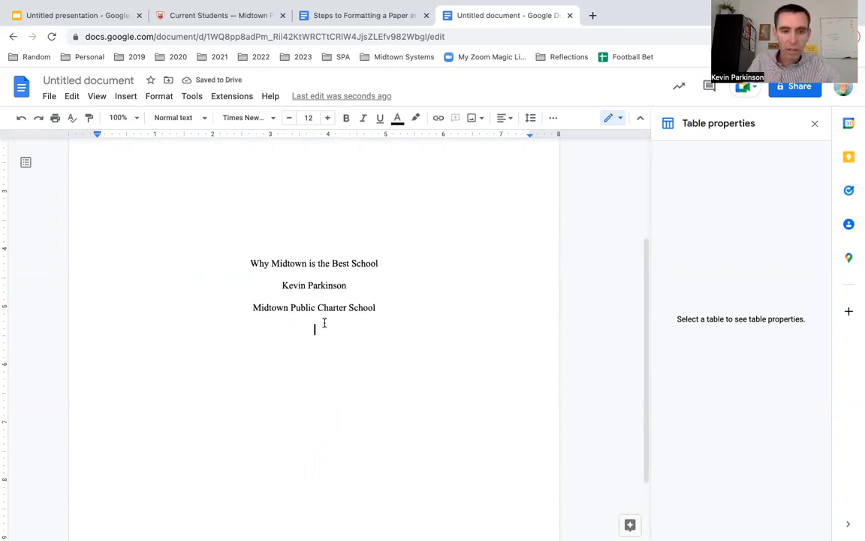
pyautogui.click(125, 96)
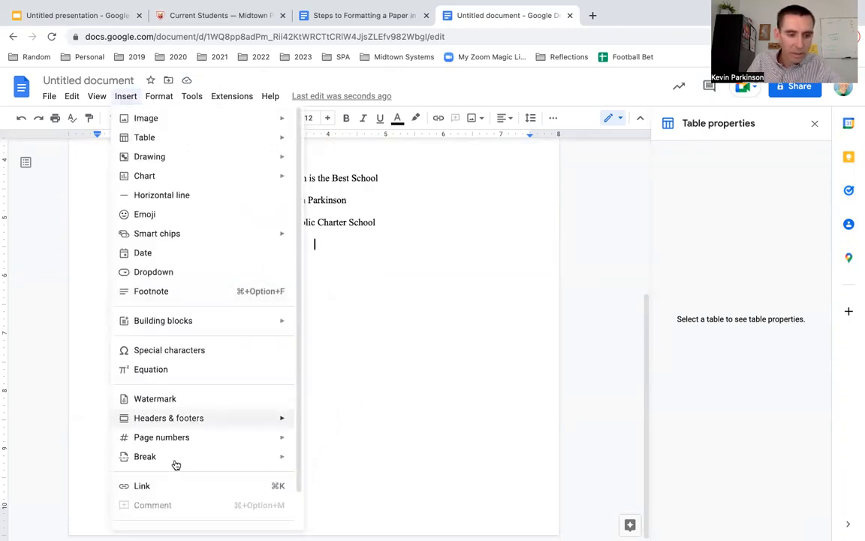
pyautogui.moveTo(172, 458)
pyautogui.click(301, 460)
pyautogui.scroll(-3, 250, 400)
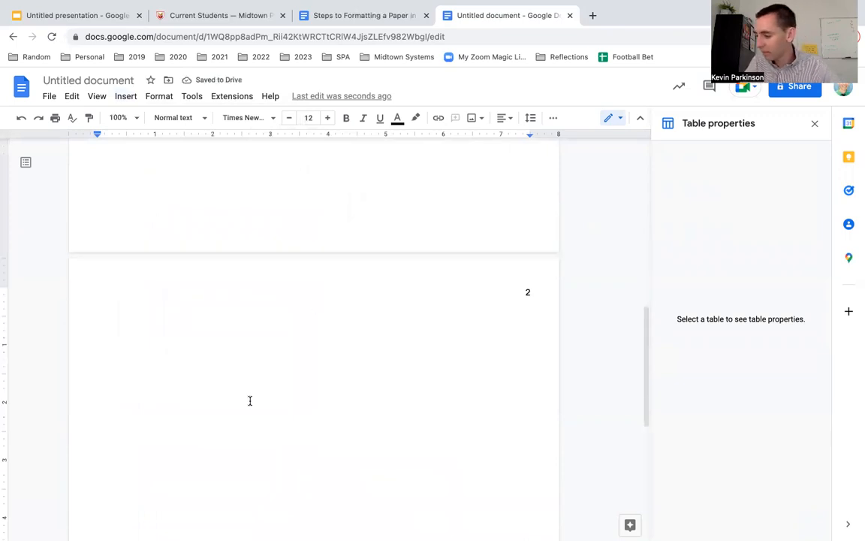
# Copy the title "Why Midtown is the Best School" from the title page and paste it at the top of page 2
pyautogui.scroll(5, 419, 282)
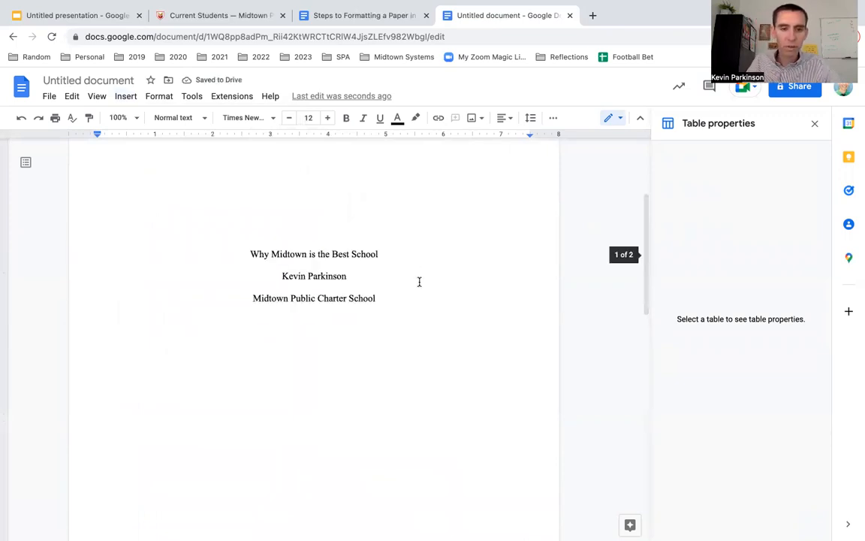
pyautogui.moveTo(379, 253); pyautogui.dragTo(253, 256)
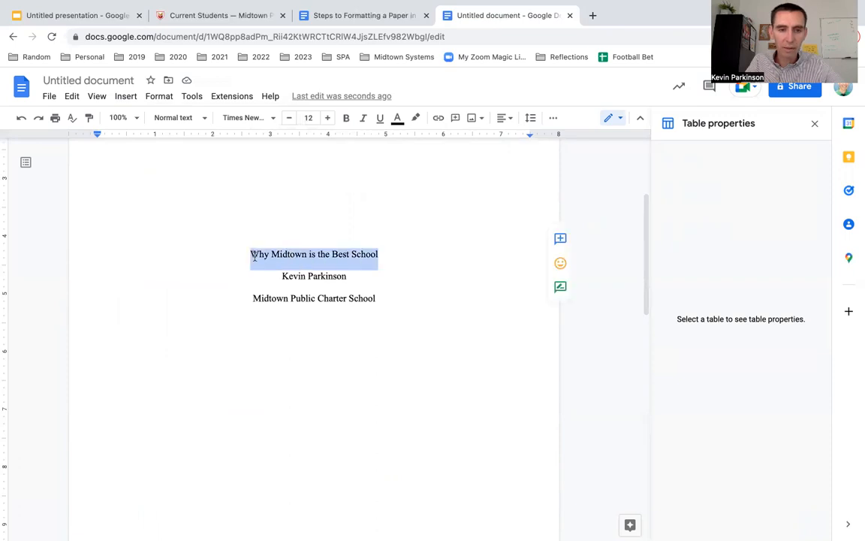
pyautogui.rightClick(258, 259)
pyautogui.click(299, 256)
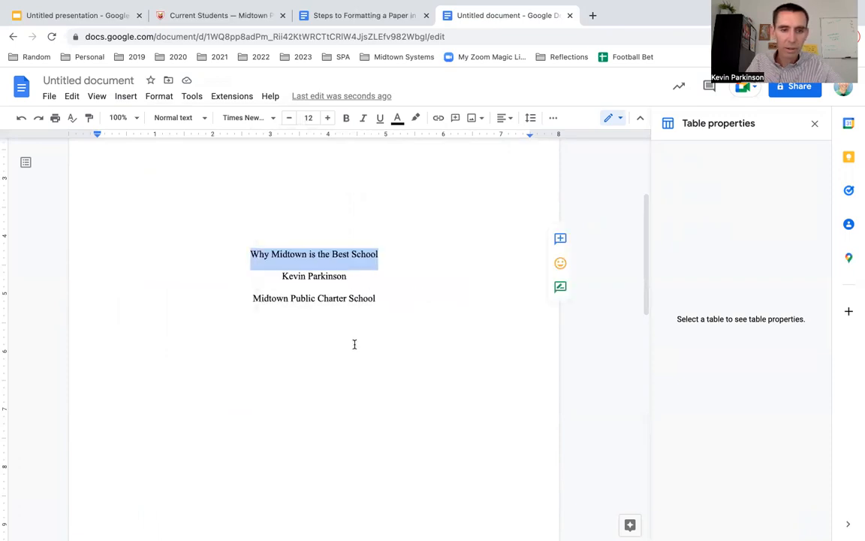
pyautogui.scroll(-5, 330, 383)
pyautogui.click(331, 383)
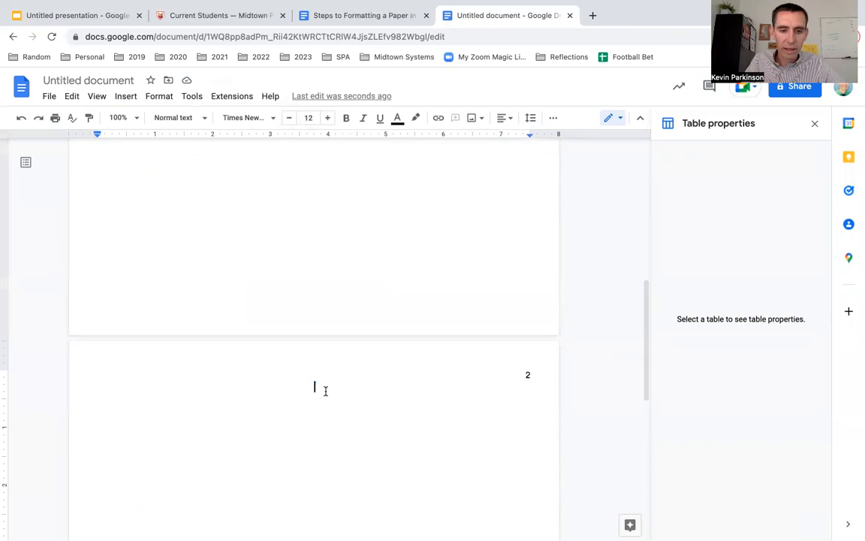
pyautogui.rightClick(325, 389)
pyautogui.click(360, 233)
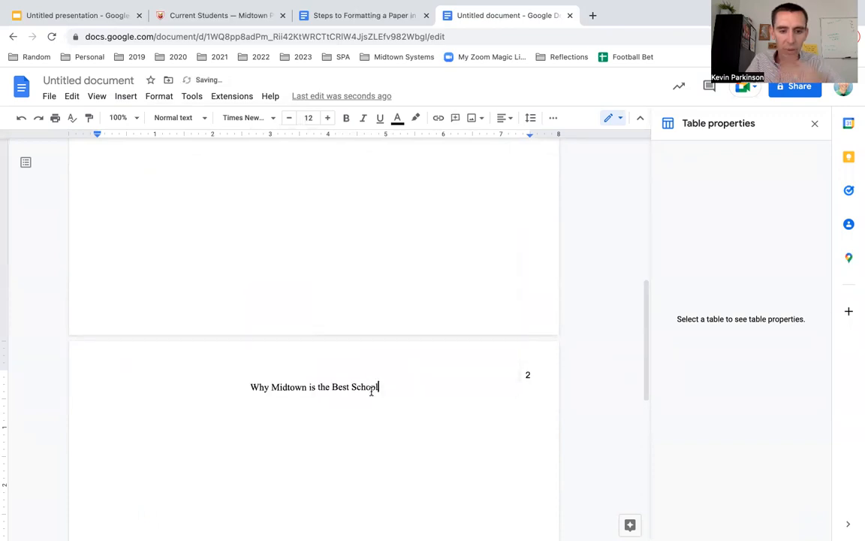
pyautogui.scroll(-3, 368, 386)
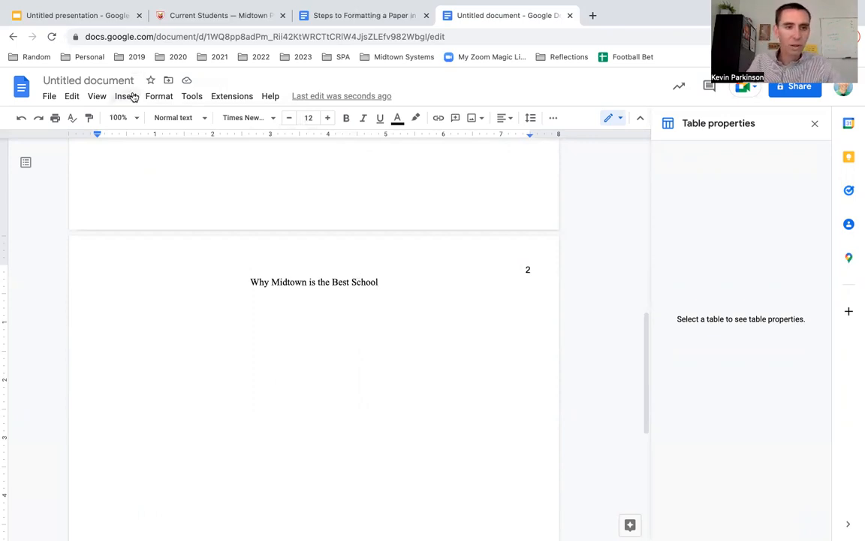
# Copy the first-page header table with the running head and page number, and paste it over the page number in page 2's header
pyautogui.doubleClick(317, 246)
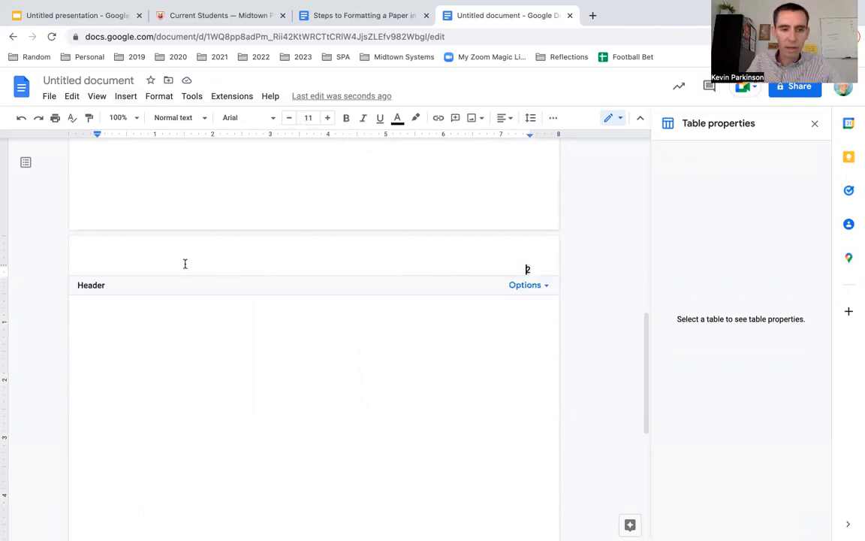
pyautogui.scroll(10, 287, 263)
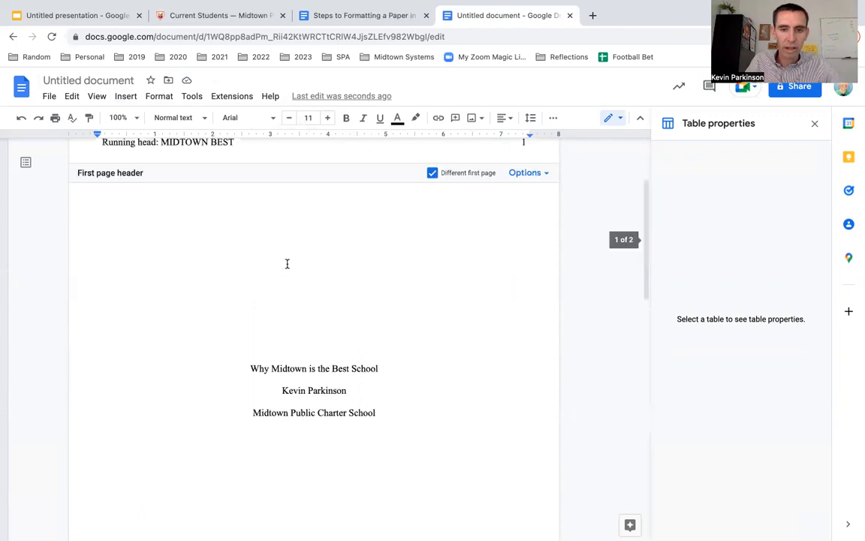
pyautogui.doubleClick(221, 199)
pyautogui.moveTo(473, 201); pyautogui.dragTo(494, 200)
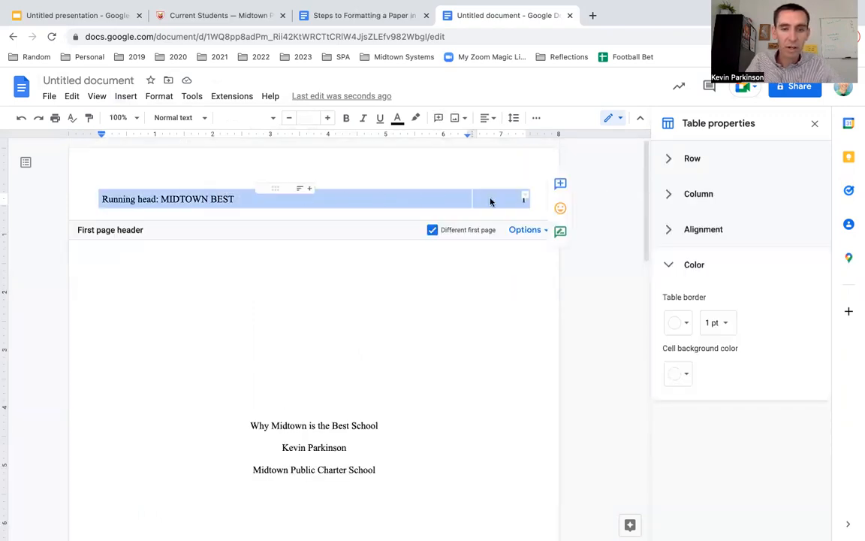
pyautogui.rightClick(373, 205)
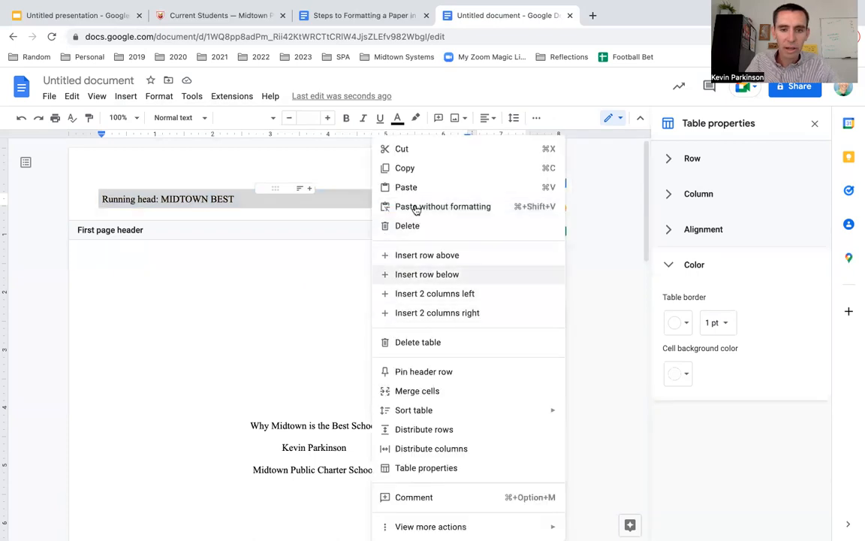
pyautogui.click(399, 168)
pyautogui.scroll(-9, 294, 321)
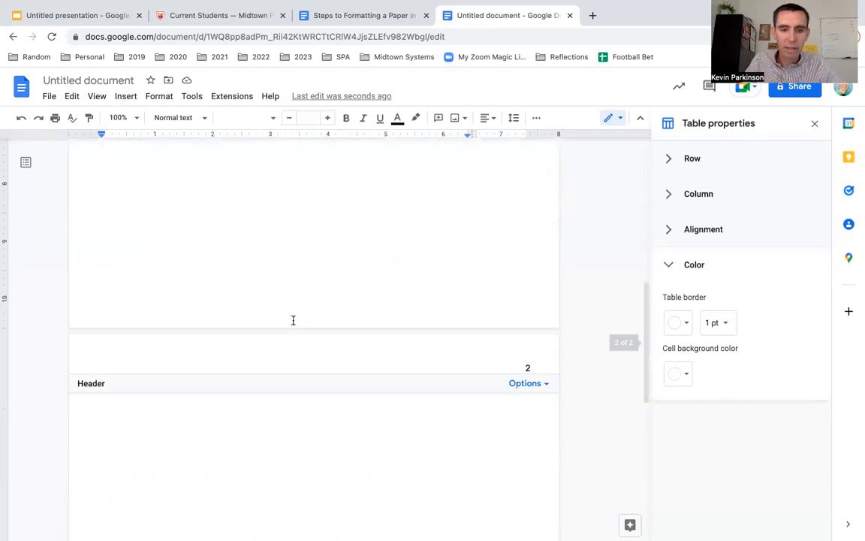
pyautogui.click(290, 178)
pyautogui.scroll(3, 277, 207)
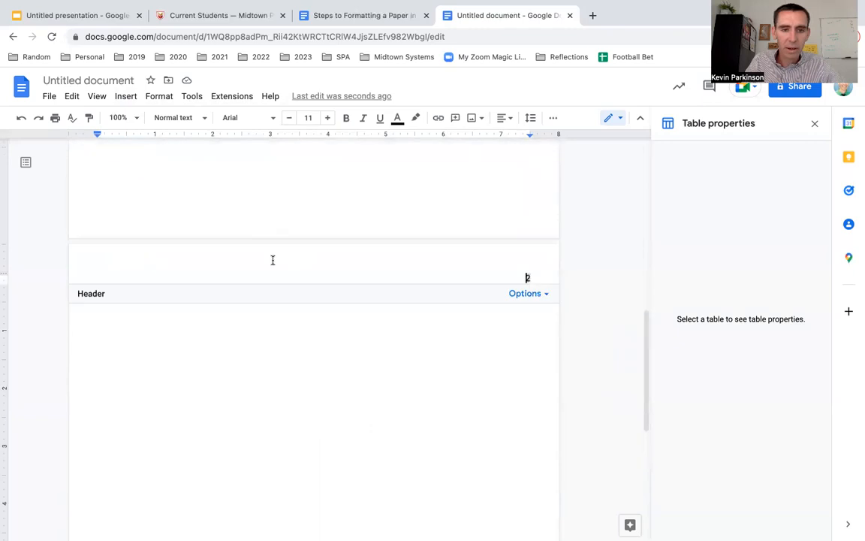
pyautogui.moveTo(524, 268); pyautogui.dragTo(535, 267)
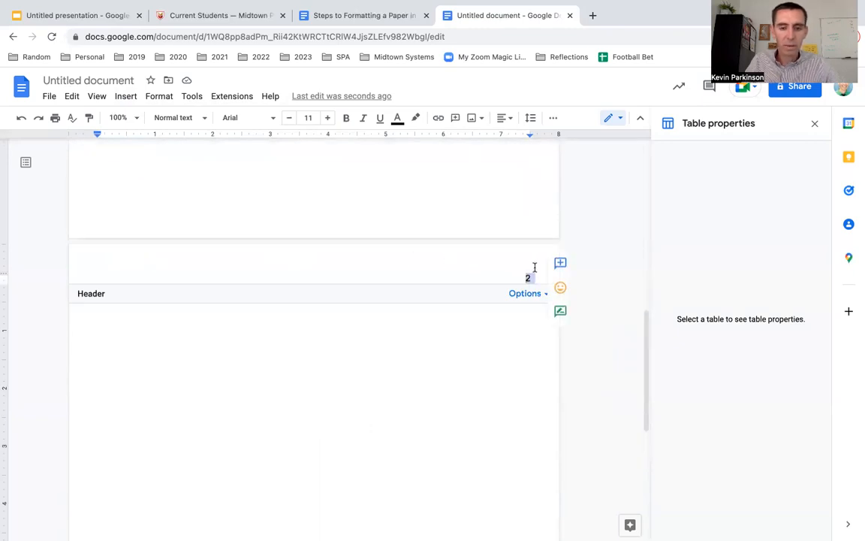
pyautogui.hotkey('ctrl', 'v')
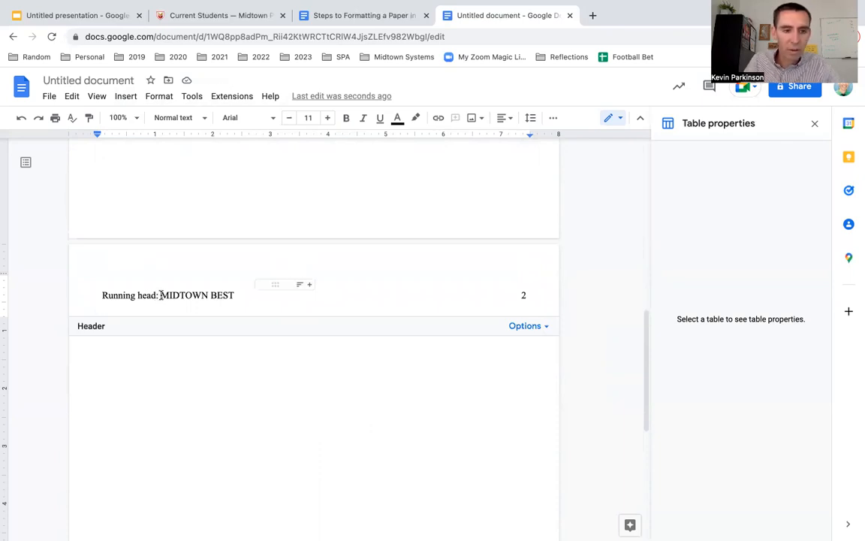
# Remove "Running head: " from page 2's header so only "MIDTOWN BEST" precedes the page number, and return to the document body
pyautogui.click(161, 295)
pyautogui.moveTo(160, 295); pyautogui.dragTo(98, 296)
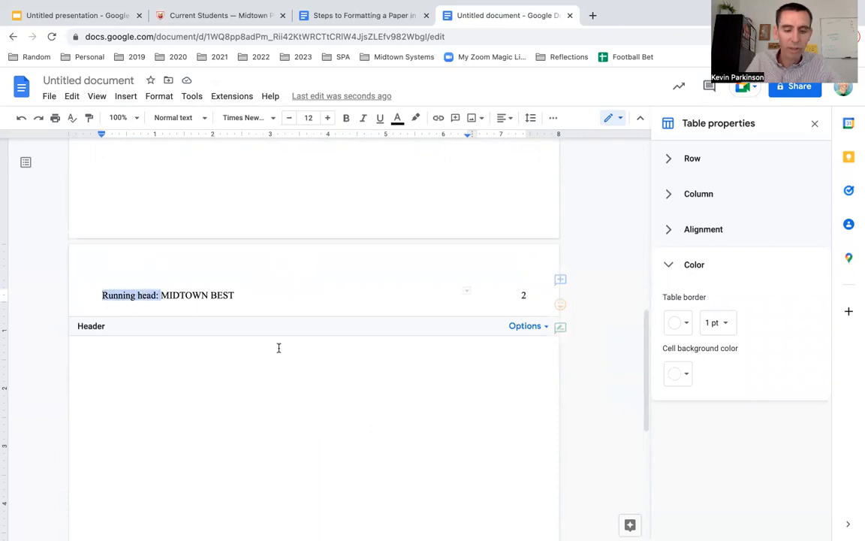
pyautogui.press('BackSpace')
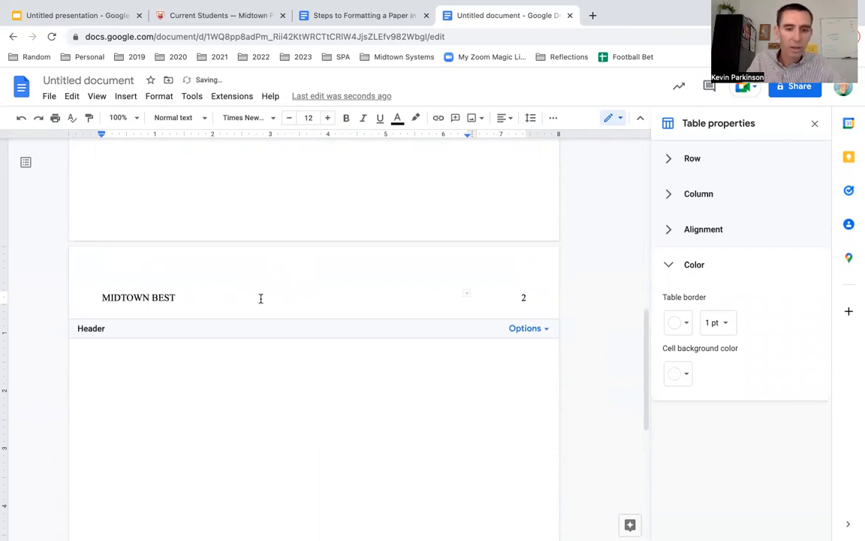
pyautogui.scroll(10, 260, 298)
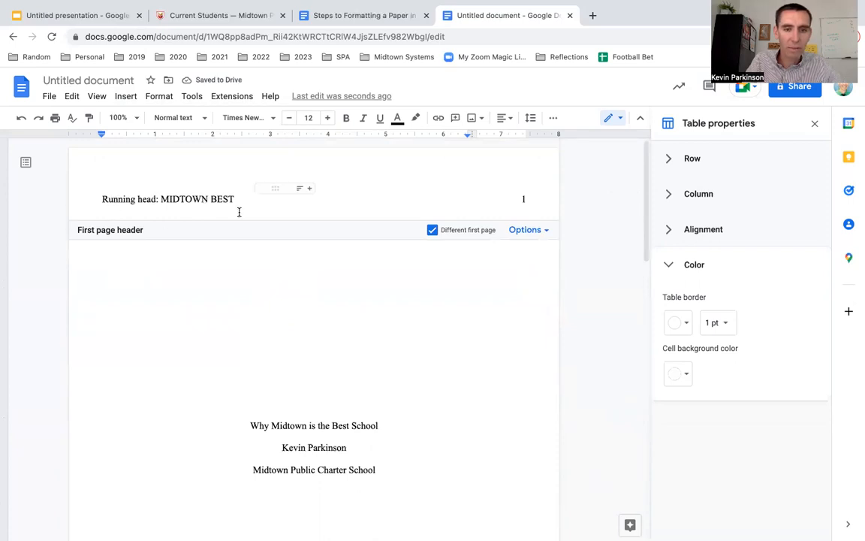
pyautogui.scroll(-10, 163, 295)
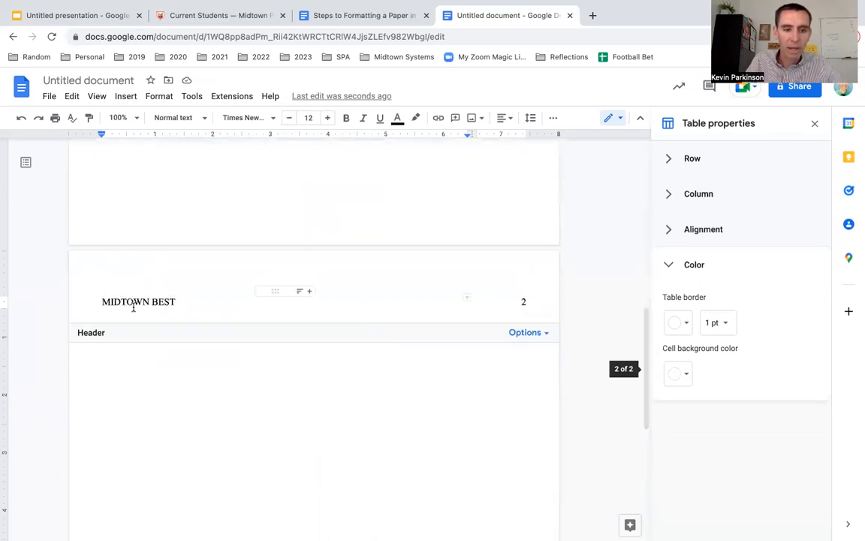
pyautogui.click(356, 398)
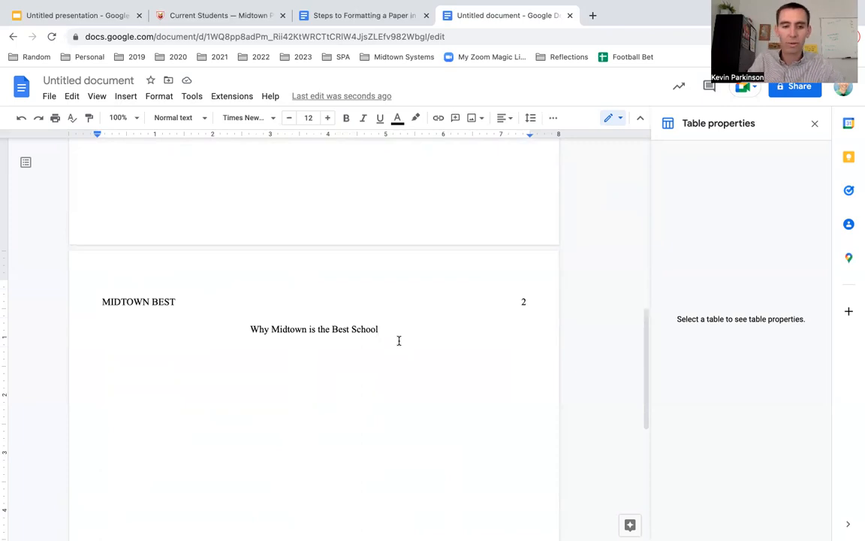
# Add a new line below the page 2 title "Why Midtown is the Best School" and align it left
pyautogui.press('Return')
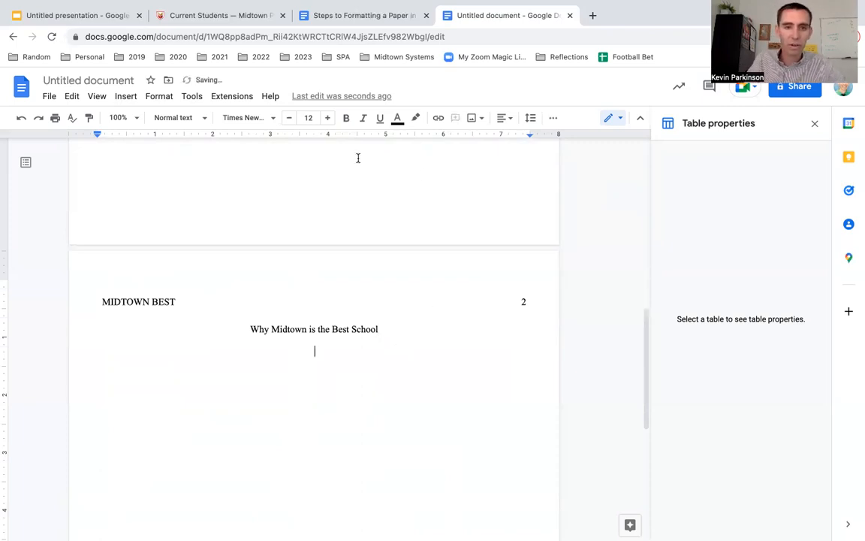
pyautogui.click(501, 117)
pyautogui.click(457, 141)
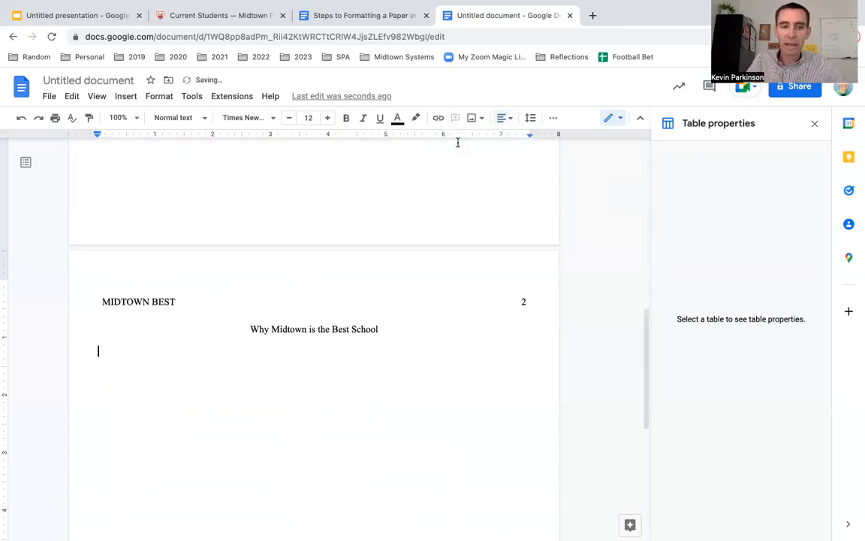
pyautogui.write('CDLSKAJFNKEVJFJK')
pyautogui.press('BackSpace')
pyautogui.press('BackSpace')
pyautogui.press('BackSpace')
pyautogui.press('BackSpace')
pyautogui.press('BackSpace')
pyautogui.press('BackSpace')
pyautogui.press('BackSpace')
pyautogui.press('BackSpace')
pyautogui.press('BackSpace')
pyautogui.press('BackSpace')
pyautogui.press('BackSpace')
pyautogui.press('BackSpace')
pyautogui.press('BackSpace')
pyautogui.press('BackSpace')
# Write a first-line-indented paragraph of about five lines of filler text, beginning "FDsjkf jkfe jvfe jkv", below the page 2 title
pyautogui.press('Tab')
pyautogui.write('fdwjkh')
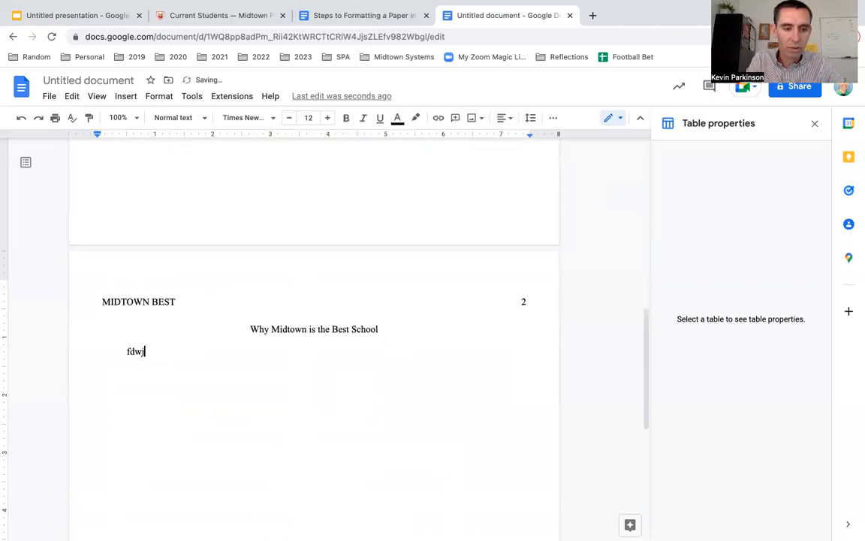
pyautogui.press('BackSpace')
pyautogui.write('FDsjkf jkfe jvfe jkv')
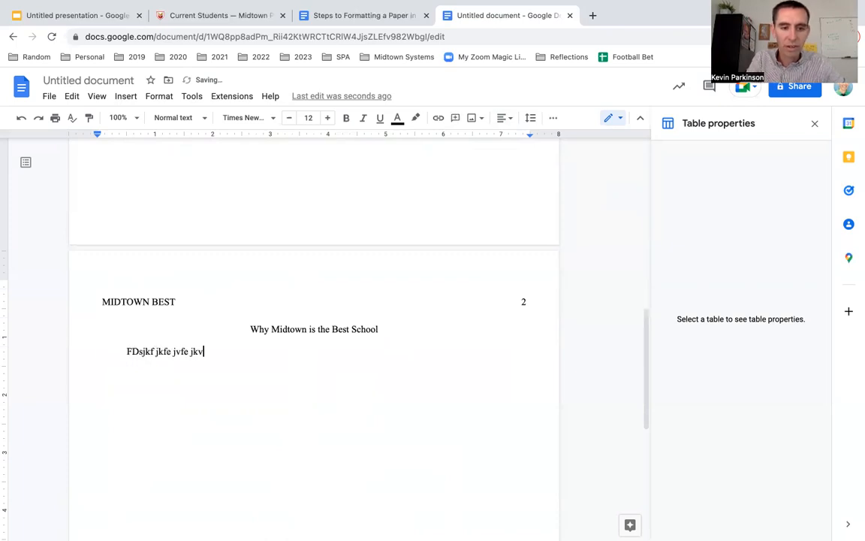
pyautogui.write(' j,vn, nknvjknvejkr n vnjkfe')
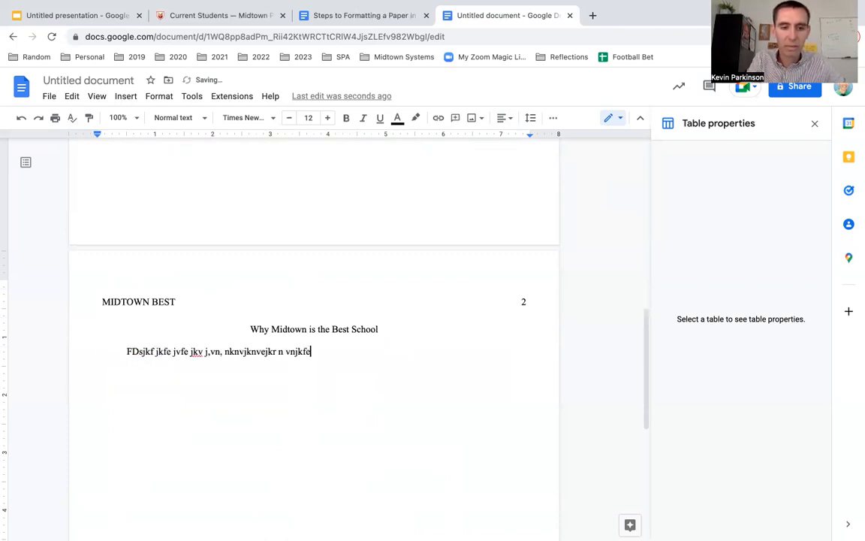
pyautogui.write('vnfjkewvnr ejkwvrjkewv rjkewv jkehwvjkrehv kjhrv')
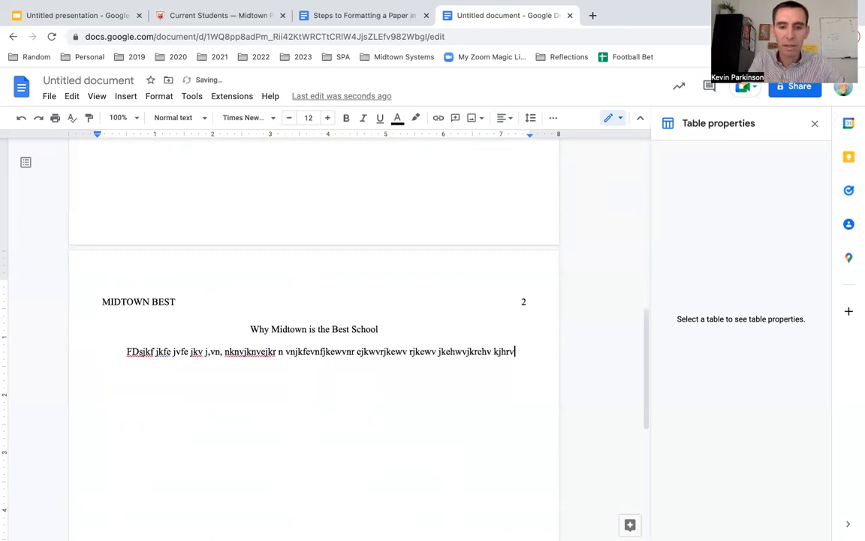
pyautogui.write('ejk hvrejkwh kwhktjer whvjkertwh njkerwh vkjre')
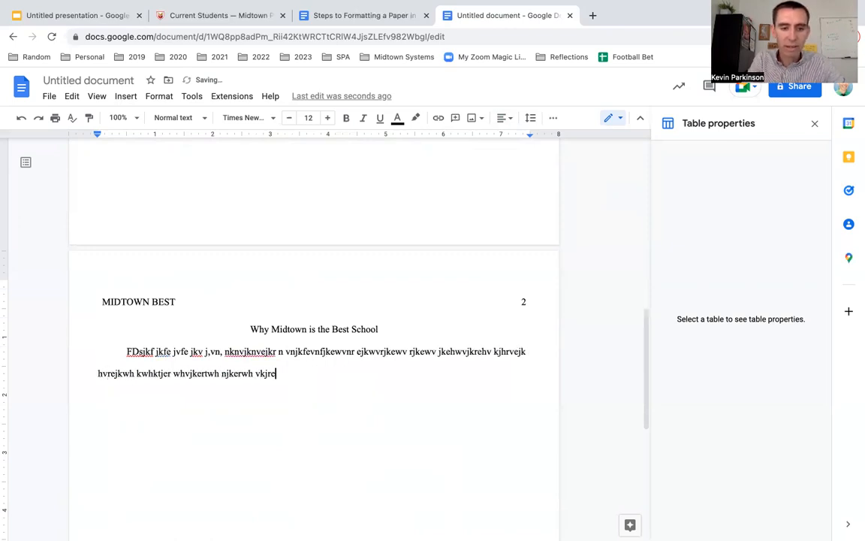
pyautogui.write('h vjkrewhg mkvjhe wkjvhnrejkw ghrekjq fhewrkqjfhn kjv')
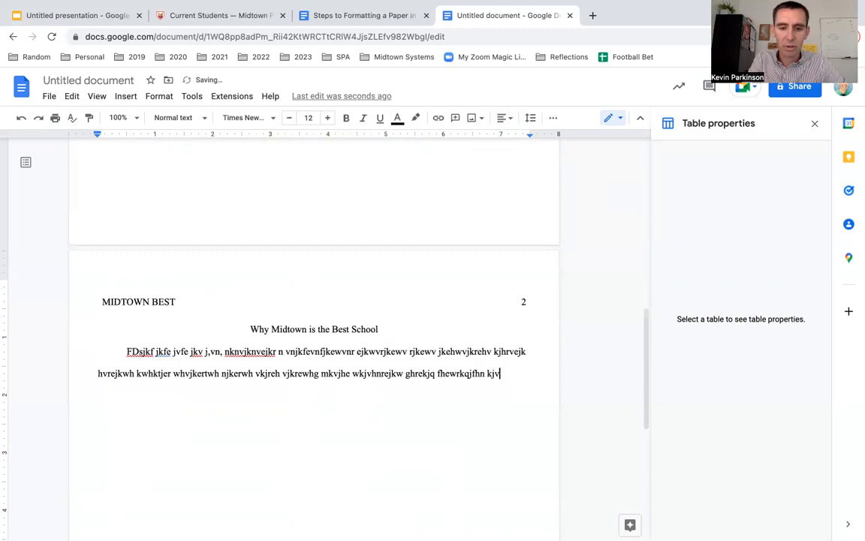
pyautogui.write('rhe gjkhrenw jkghre wjkgherw njkghetw jkgehrjknfhrejkq fhrejkq')
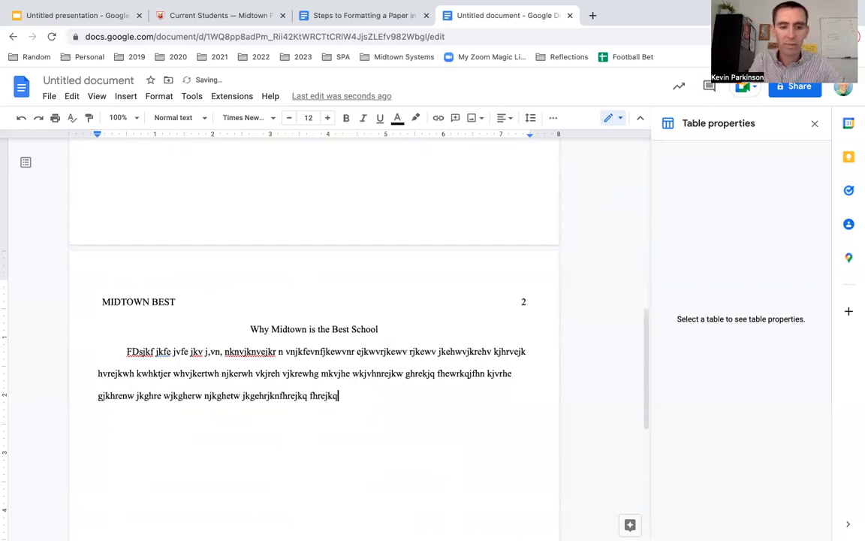
pyautogui.write('gherjk gkajjnvkjdfsh gjken gjkerh kjtrw lbkjr ')
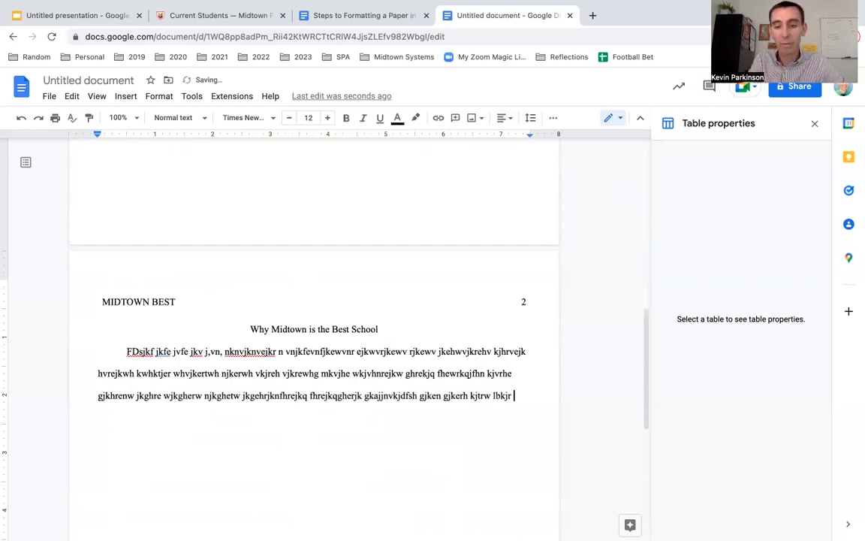
pyautogui.write('bkndfsj vhtjkw g hejkv jkseb kjwnb jkrtnbjk en')
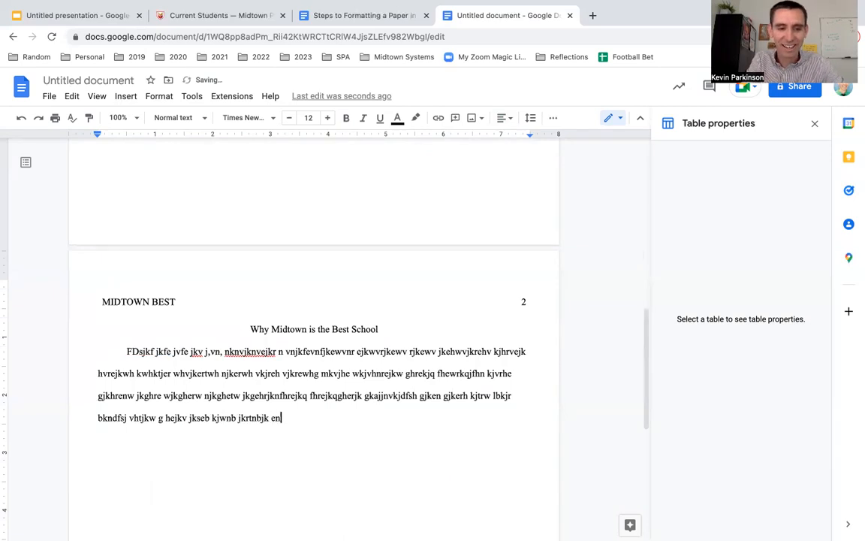
pyautogui.write('jk jkhjktreh jktwrhkrj ehvlkseh rgle rtyhi orewh voir hgoitr how eoih rwoi gh')
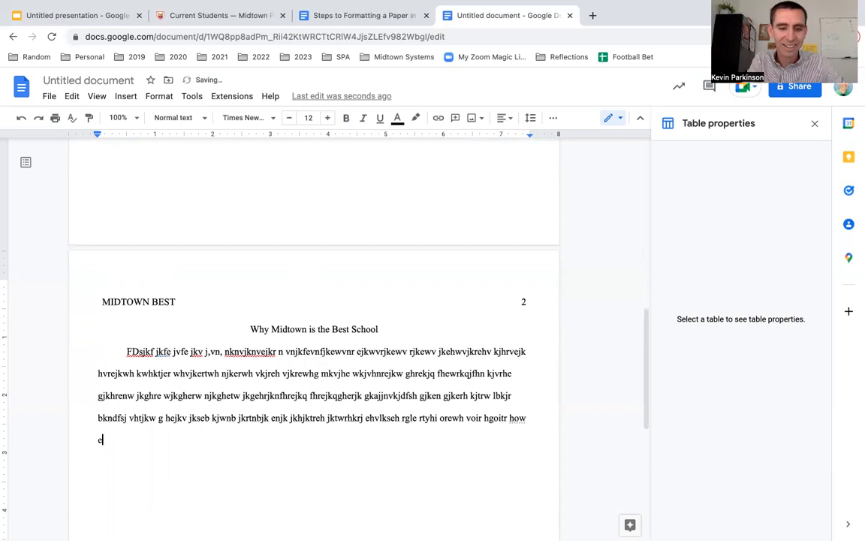
pyautogui.write('troi')
# Copy the filler paragraph and paste it four times below as separate indented paragraphs, so the text runs onto page 3
pyautogui.moveTo(192, 448); pyautogui.dragTo(122, 359)
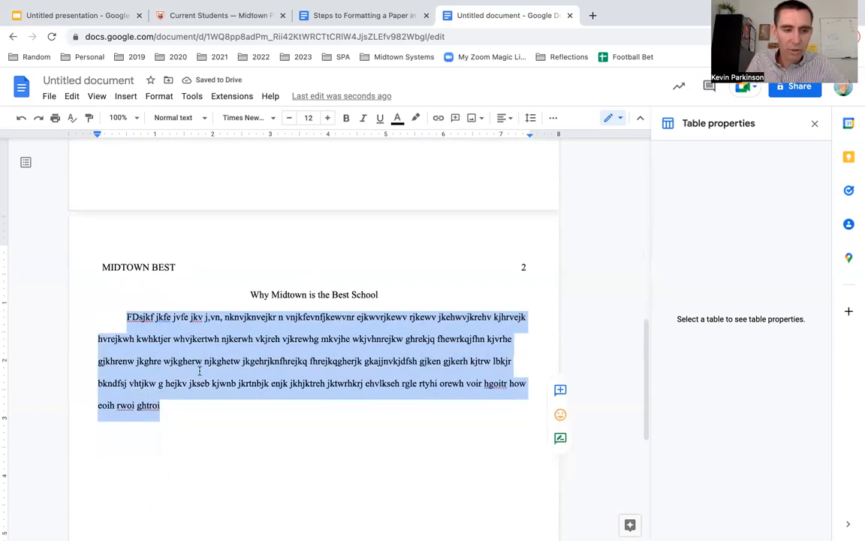
pyautogui.scroll(-5, 200, 367)
pyautogui.scroll(3, 193, 272)
pyautogui.hotkey('ctrl', 'c')
pyautogui.click(194, 298)
pyautogui.press('Return')
pyautogui.hotkey('ctrl', 'v')
pyautogui.press('Return')
pyautogui.hotkey('ctrl', 'v')
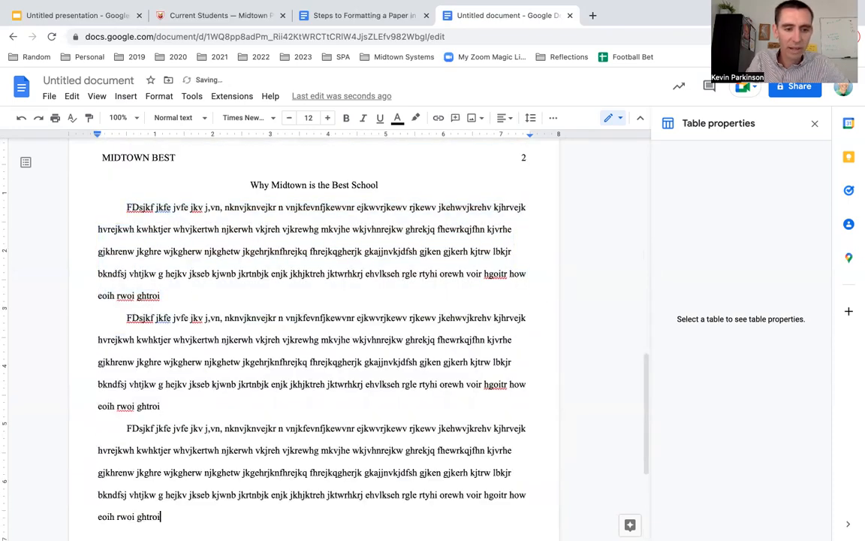
pyautogui.press('Return')
pyautogui.hotkey('ctrl', 'v')
pyautogui.hotkey('ctrl', 'z')
pyautogui.hotkey('ctrl', 'z')
pyautogui.press('Return')
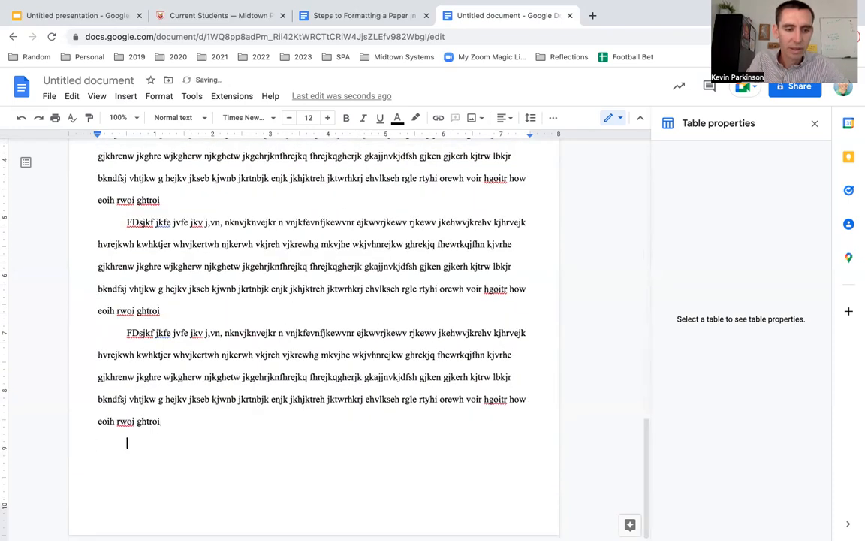
pyautogui.hotkey('ctrl', 'v')
# Review the running heads, page numbers and paragraph layout from the title page through page 3
pyautogui.click(125, 291)
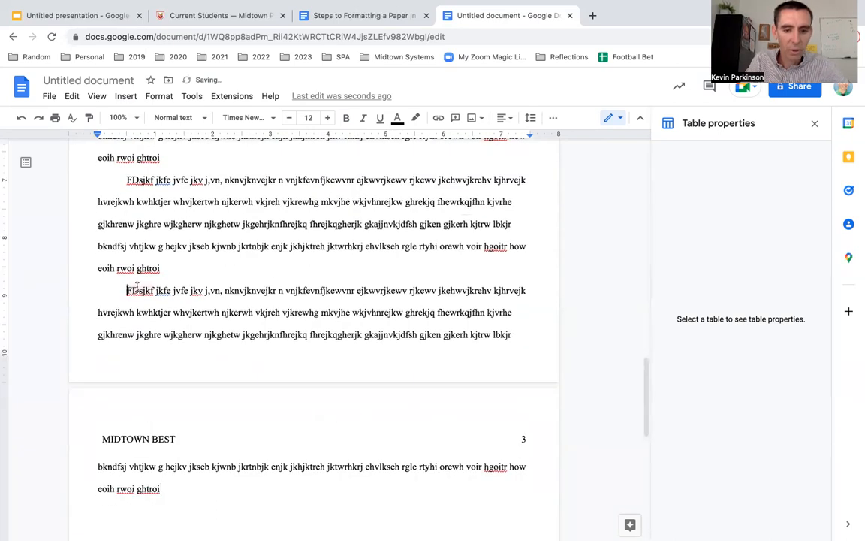
pyautogui.hotkey('ctrl', 'z')
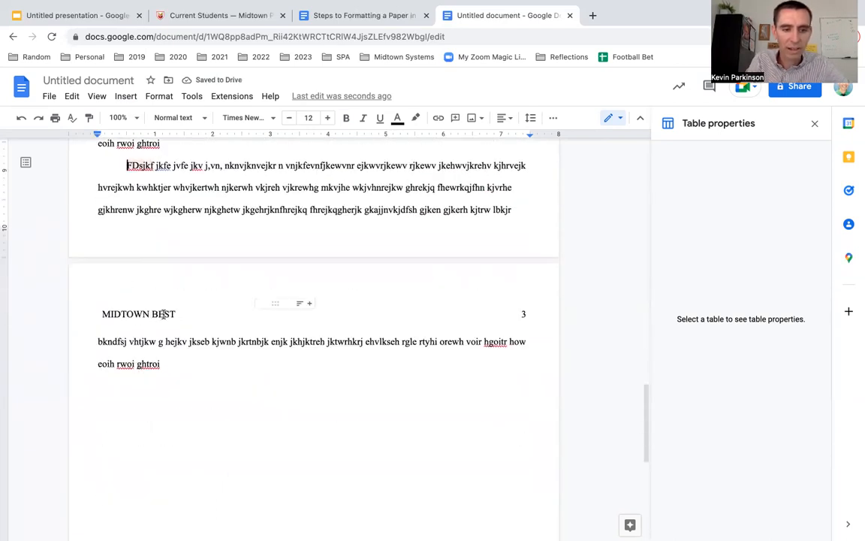
pyautogui.scroll(20, 419, 355)
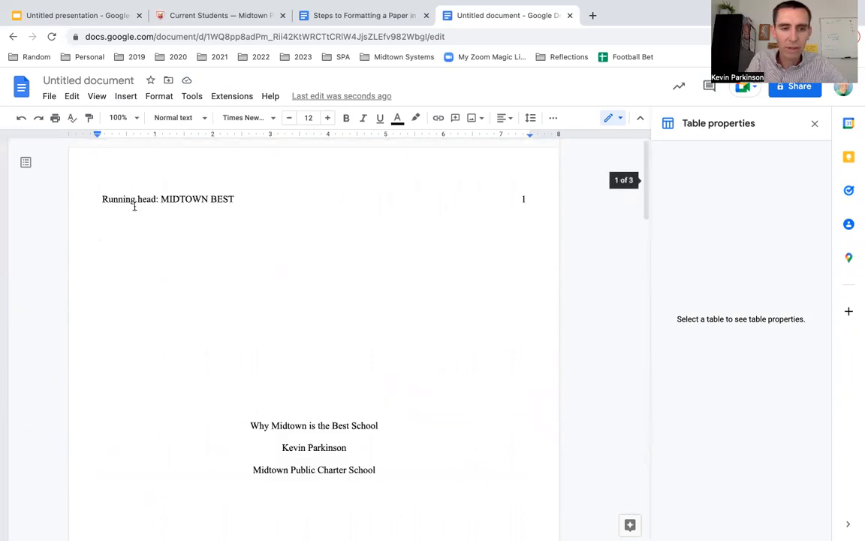
pyautogui.scroll(-10, 380, 320)
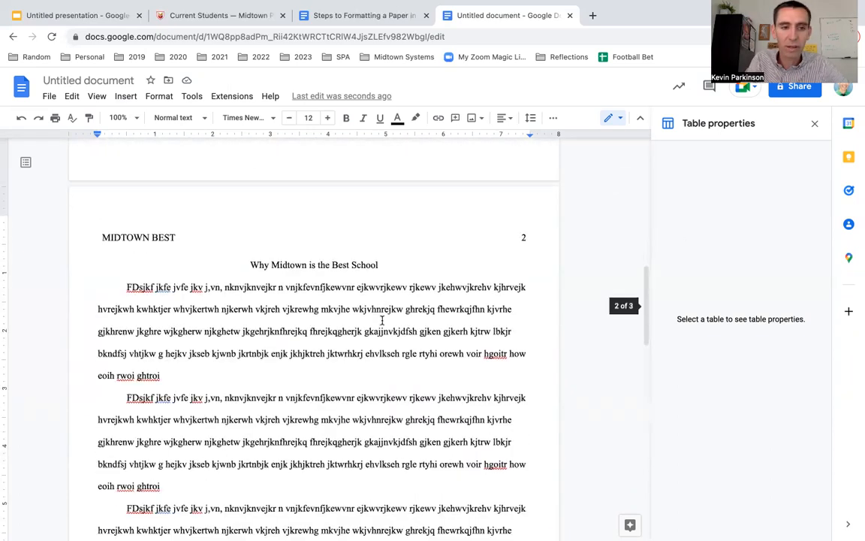
pyautogui.scroll(-10, 393, 268)
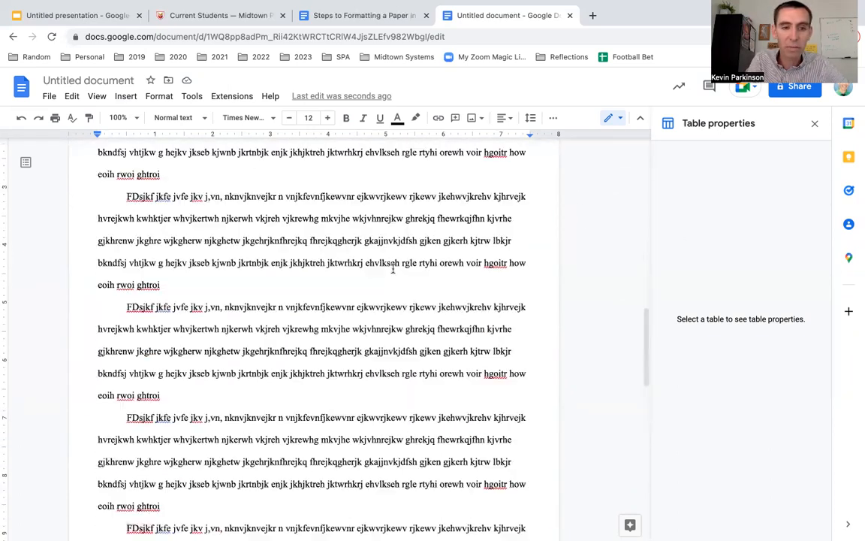
pyautogui.scroll(-3, 392, 268)
pyautogui.scroll(4, 278, 268)
pyautogui.press('Return')
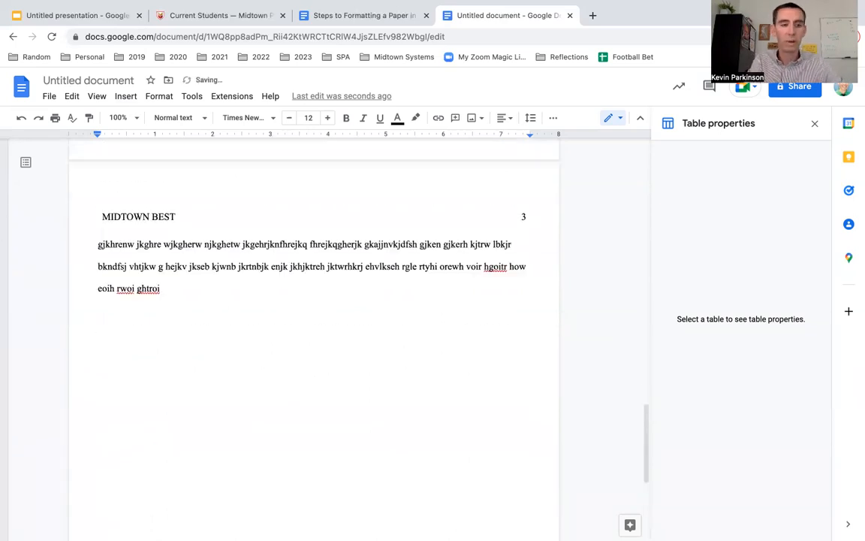
pyautogui.press('BackSpace')
pyautogui.press('Tab')
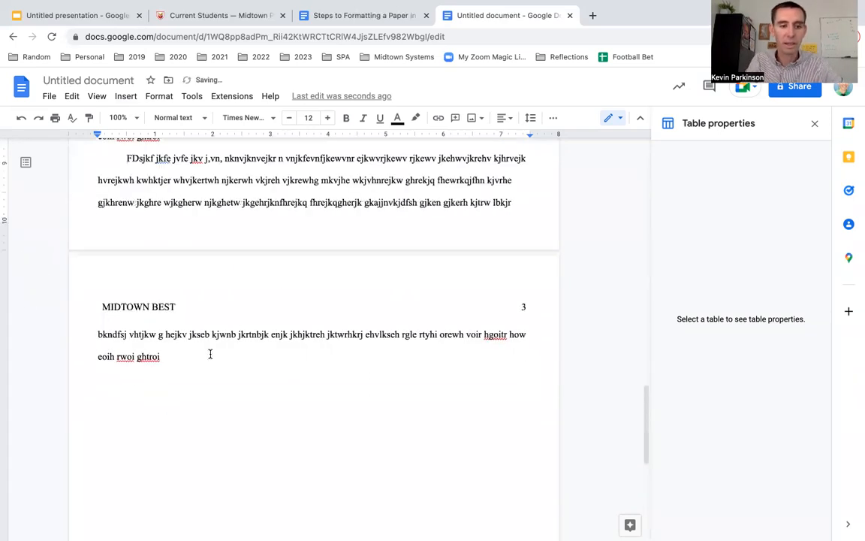
# Paste the filler paragraph repeatedly as separate indented paragraphs after the page 3 text until the body runs onto page 4
pyautogui.click(161, 356)
pyautogui.press('Return')
pyautogui.hotkey('ctrl', 'v')
pyautogui.hotkey('ctrl', 'z')
pyautogui.hotkey('ctrl', 'v')
pyautogui.press('Return')
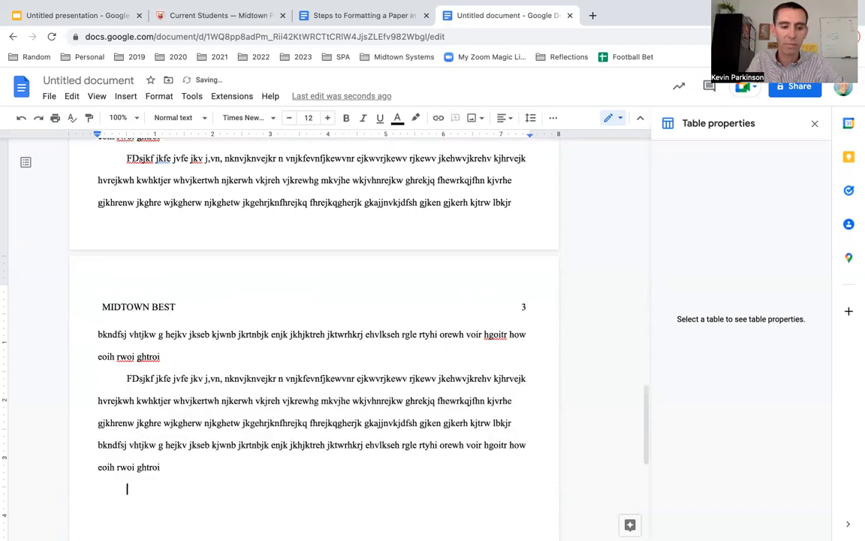
pyautogui.hotkey('ctrl', 'v')
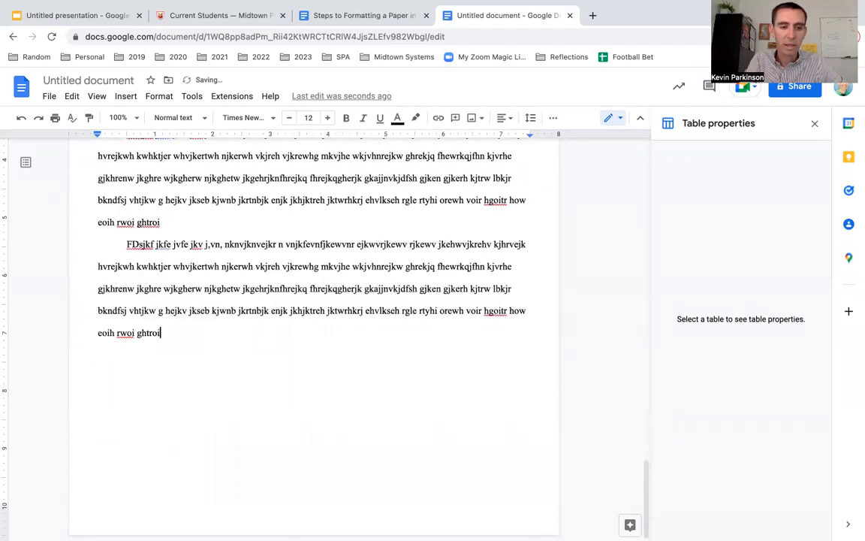
pyautogui.press('Return')
pyautogui.hotkey('ctrl', 'v')
pyautogui.press('Return')
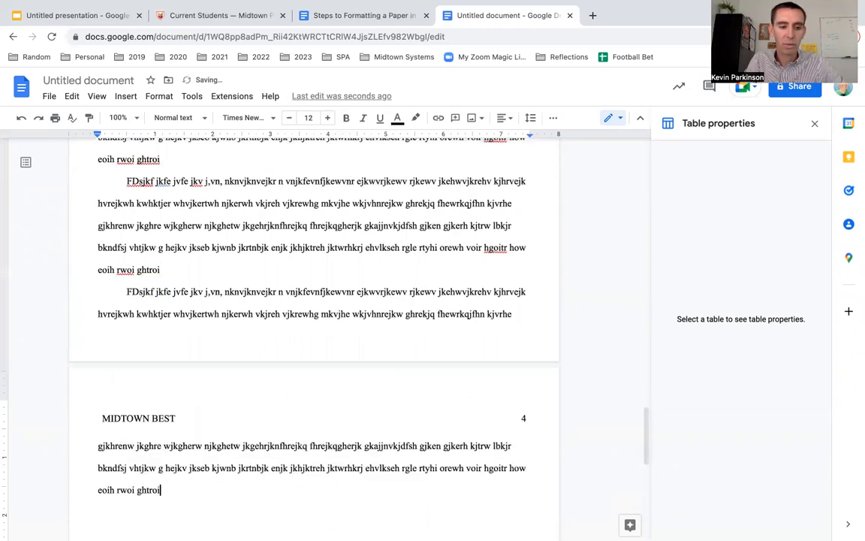
pyautogui.hotkey('ctrl', 'v')
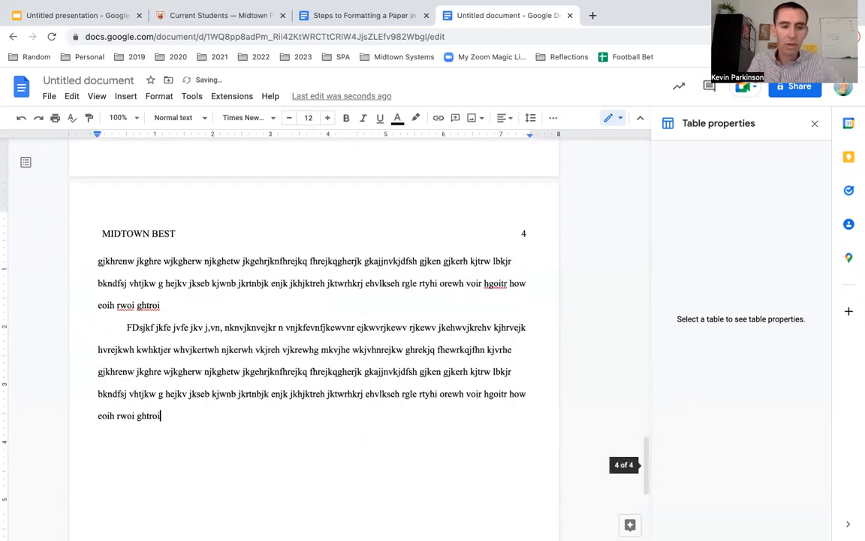
# Review the running heads, page numbers and indented body paragraphs on pages 2 through 4
pyautogui.scroll(15, 319, 389)
pyautogui.scroll(-5, 319, 389)
pyautogui.scroll(-15, 258, 370)
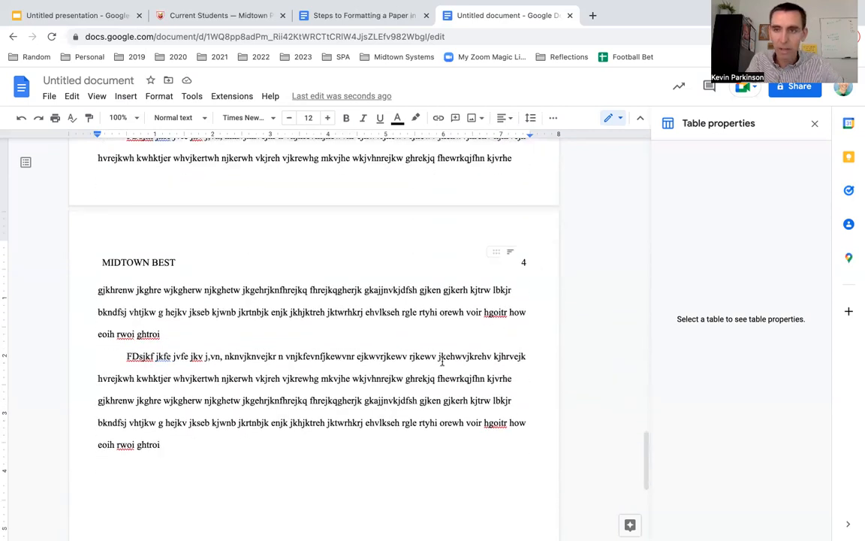
pyautogui.scroll(20, 224, 385)
pyautogui.scroll(-4, 265, 394)
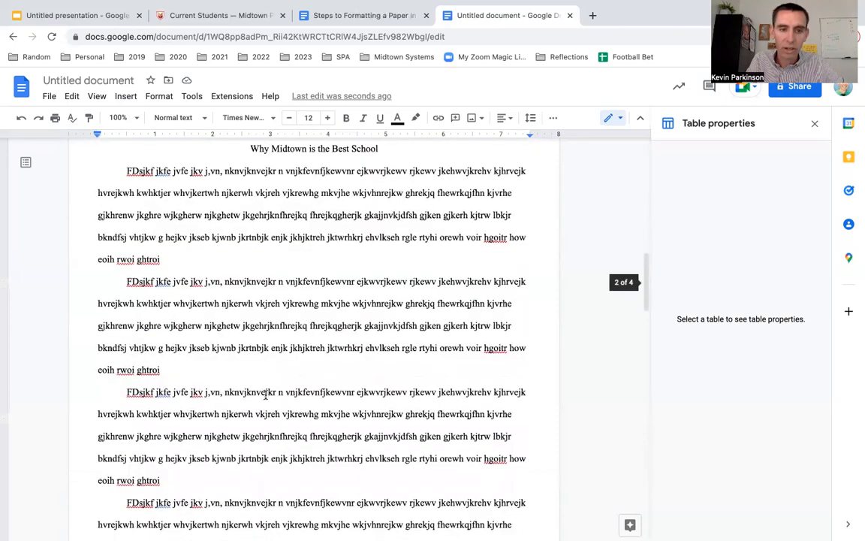
pyautogui.scroll(-4, 195, 300)
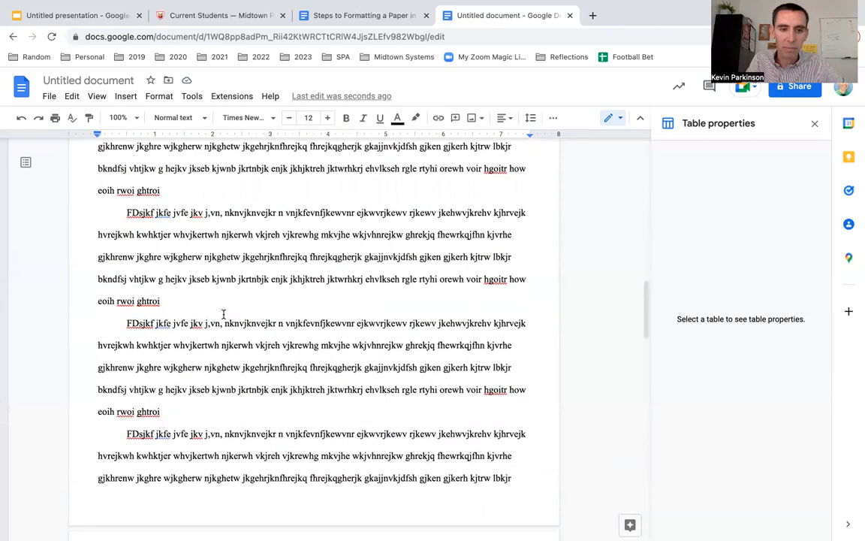
pyautogui.scroll(-10, 224, 315)
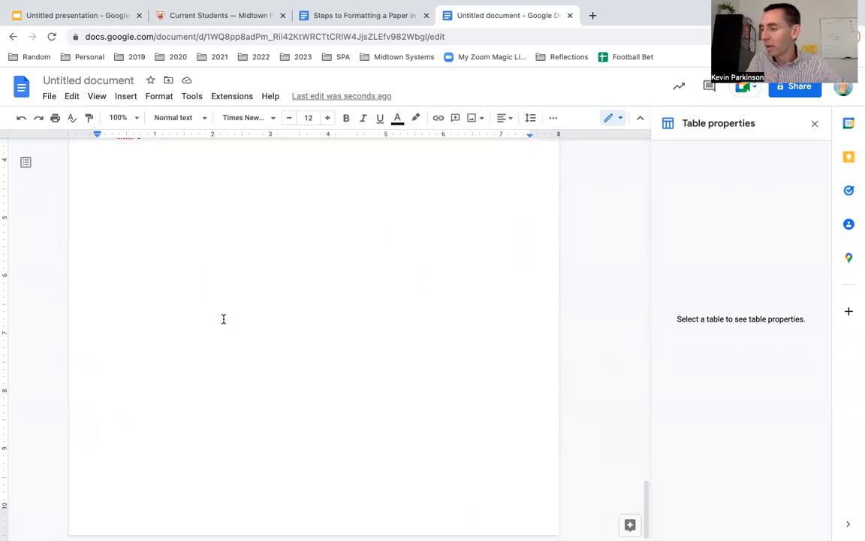
pyautogui.scroll(20, 375, 353)
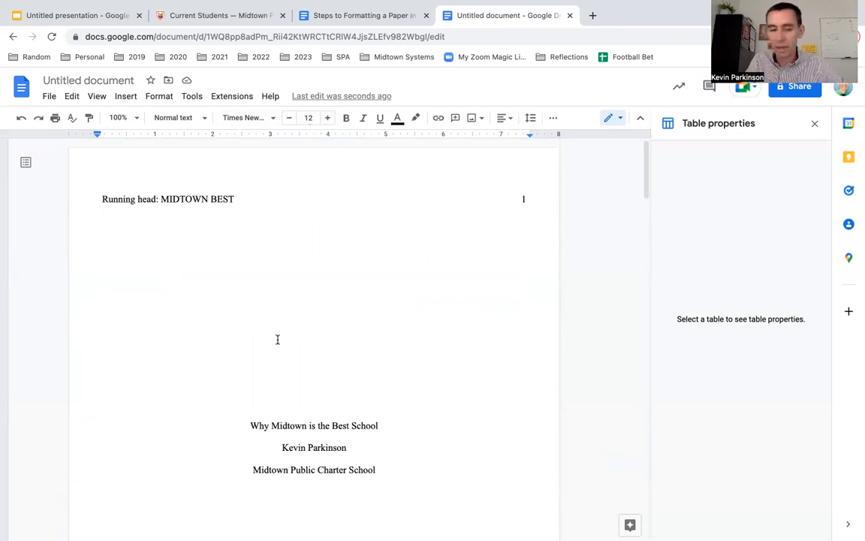
# Examine the title page's centred paper title, author name and school name, along with its running head and page number
pyautogui.scroll(-5, 277, 339)
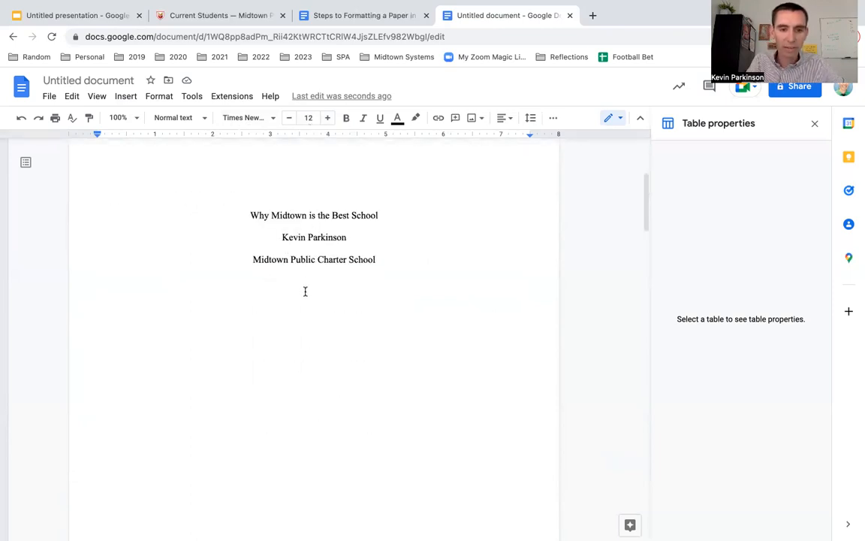
pyautogui.scroll(5, 305, 292)
pyautogui.scroll(-4, 269, 396)
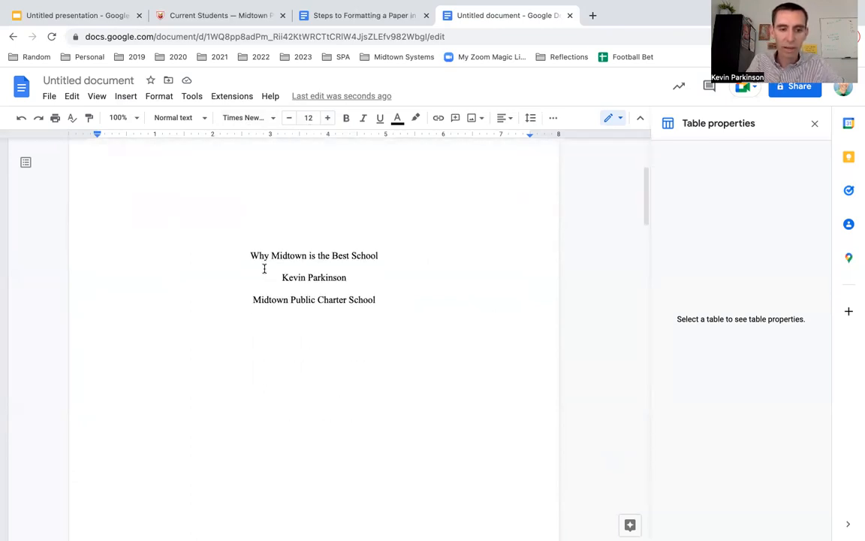
pyautogui.moveTo(252, 255); pyautogui.dragTo(383, 256)
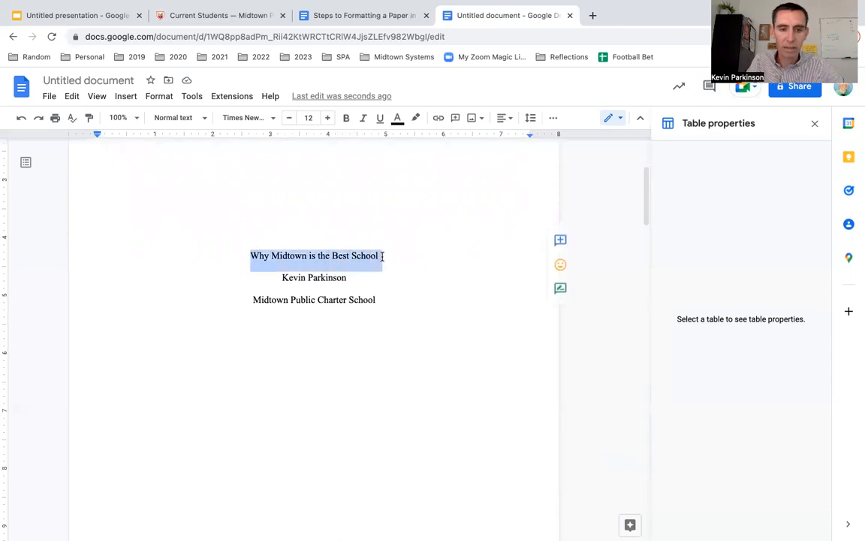
pyautogui.moveTo(282, 277); pyautogui.dragTo(347, 278)
pyautogui.moveTo(253, 300); pyautogui.dragTo(371, 301)
pyautogui.click(338, 322)
pyautogui.scroll(4, 245, 298)
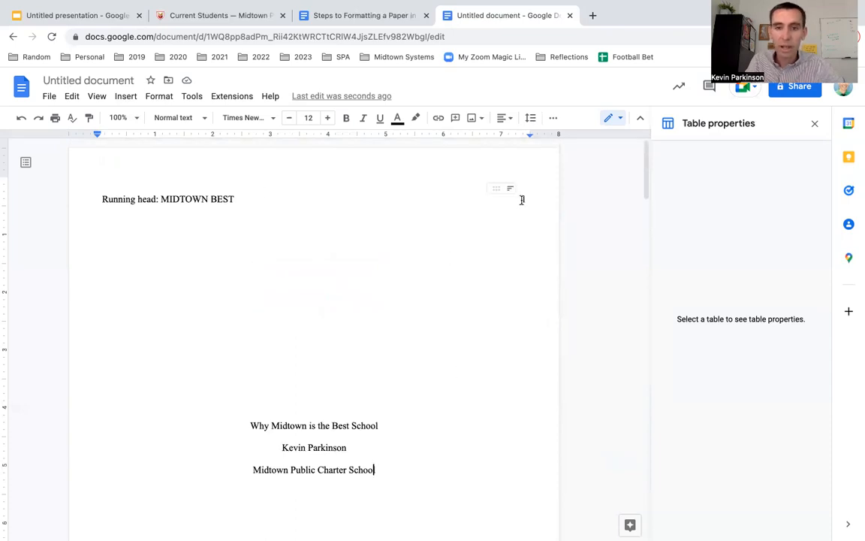
# Compare the running heads on the title page and page 2, and check page 2's centred title and first-line indent
pyautogui.scroll(-20, 531, 272)
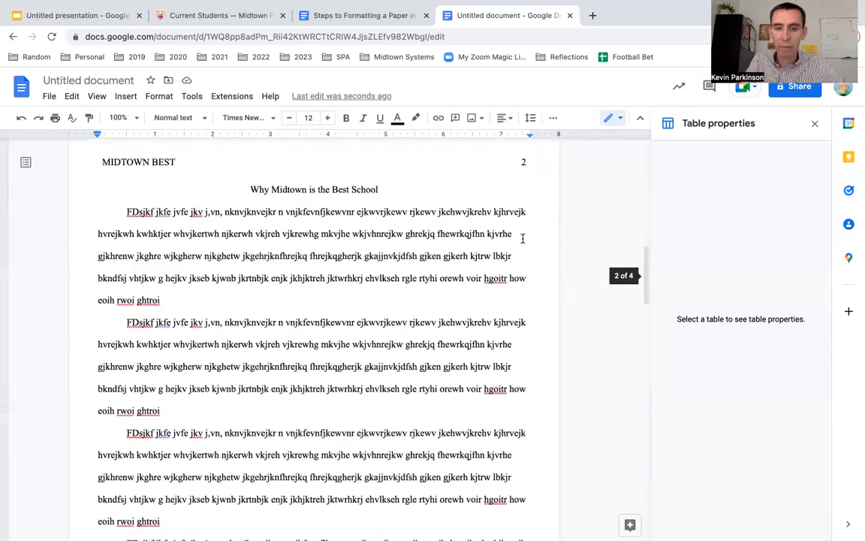
pyautogui.scroll(20, 523, 238)
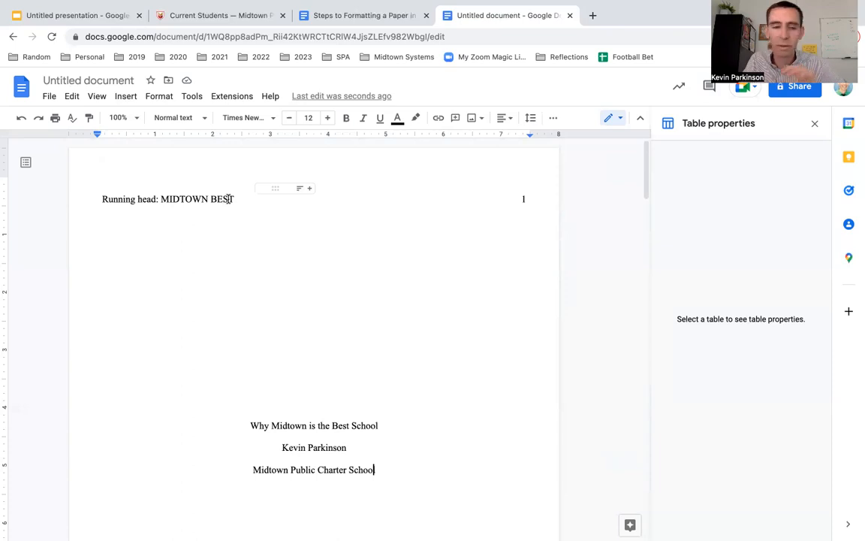
pyautogui.scroll(-8, 228, 200)
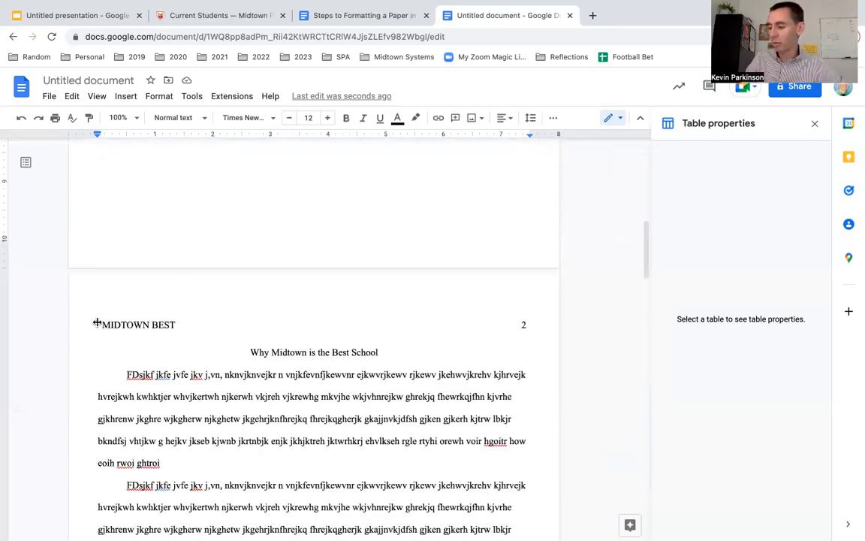
pyautogui.scroll(5, 184, 299)
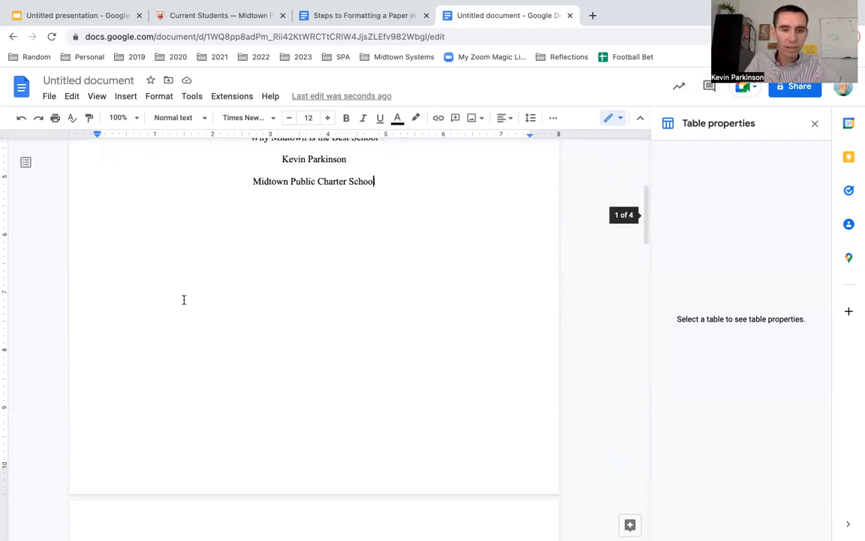
pyautogui.scroll(-10, 274, 228)
pyautogui.scroll(3, 274, 228)
pyautogui.moveTo(251, 282); pyautogui.dragTo(378, 281)
pyautogui.click(334, 283)
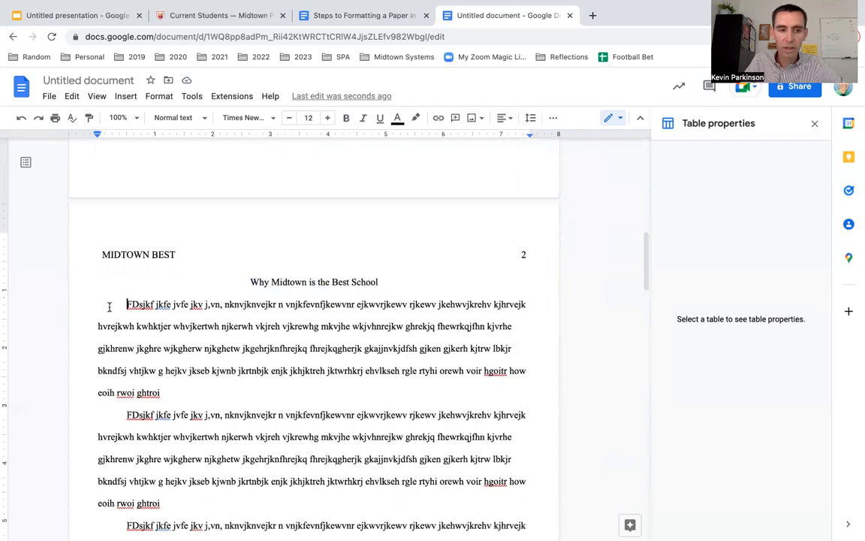
pyautogui.moveTo(109, 307); pyautogui.dragTo(97, 308)
pyautogui.press('Left')
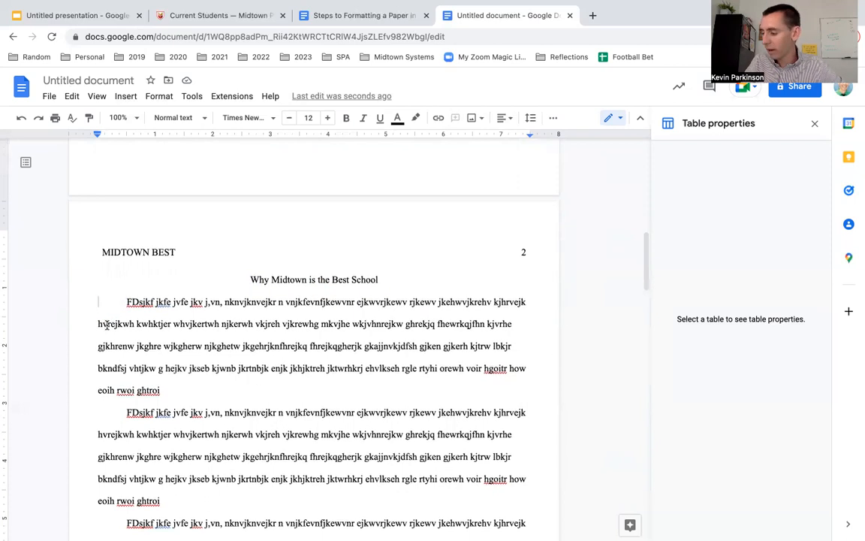
# Look through the whole paper from the title page to the end of page 4 and return to the title page
pyautogui.scroll(-20, 108, 328)
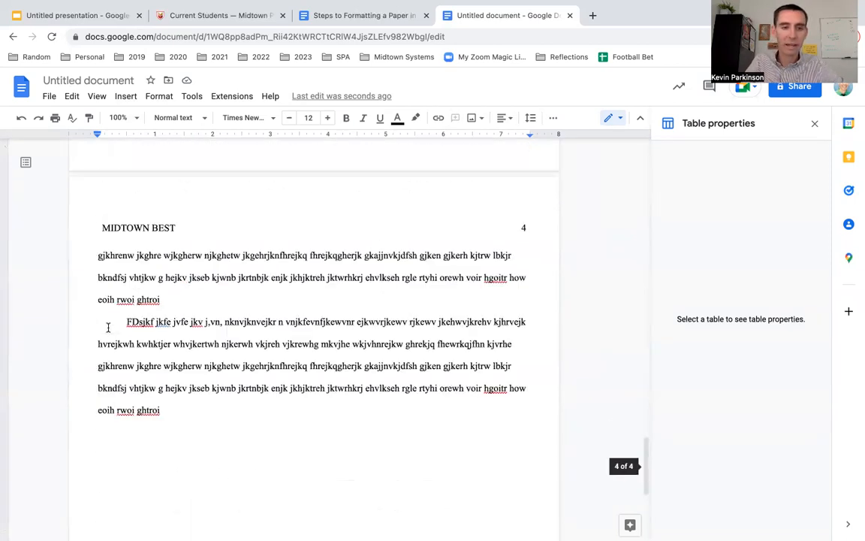
pyautogui.scroll(20, 108, 328)
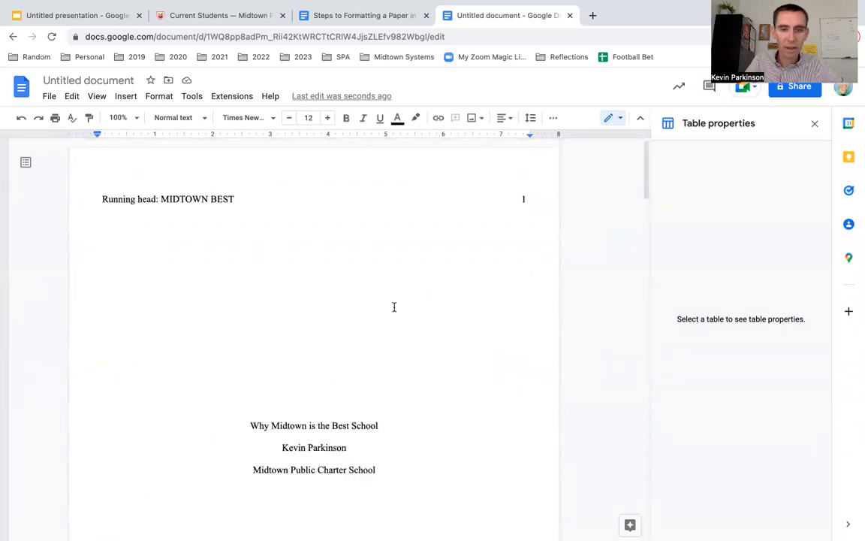
pyautogui.scroll(-20, 299, 301)
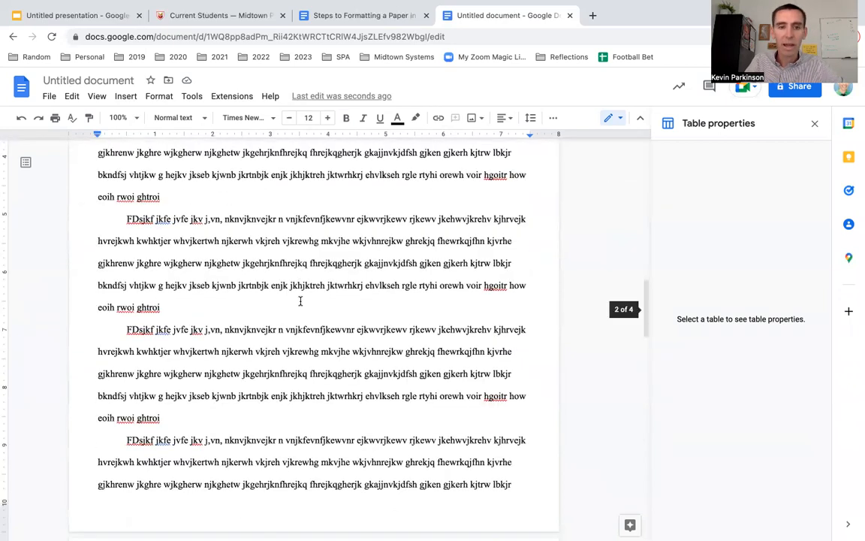
pyautogui.scroll(10, 299, 300)
pyautogui.scroll(-5, 289, 310)
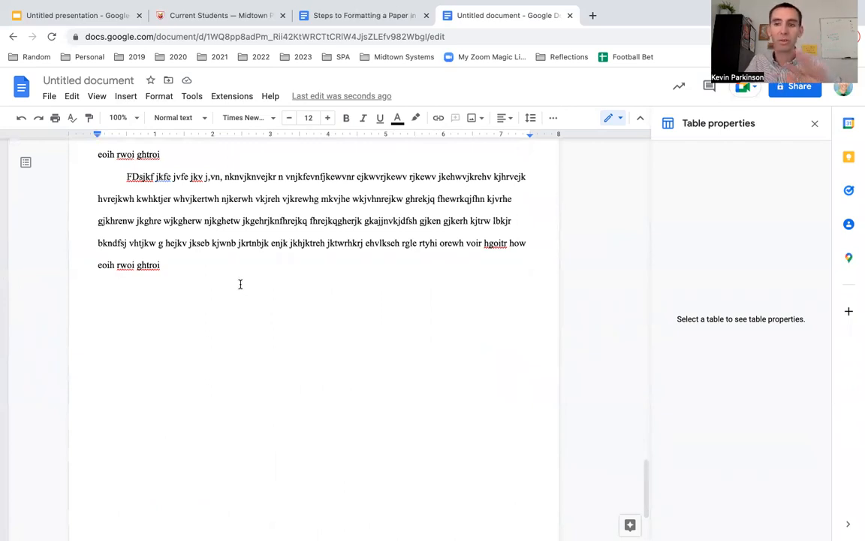
pyautogui.scroll(18, 240, 284)
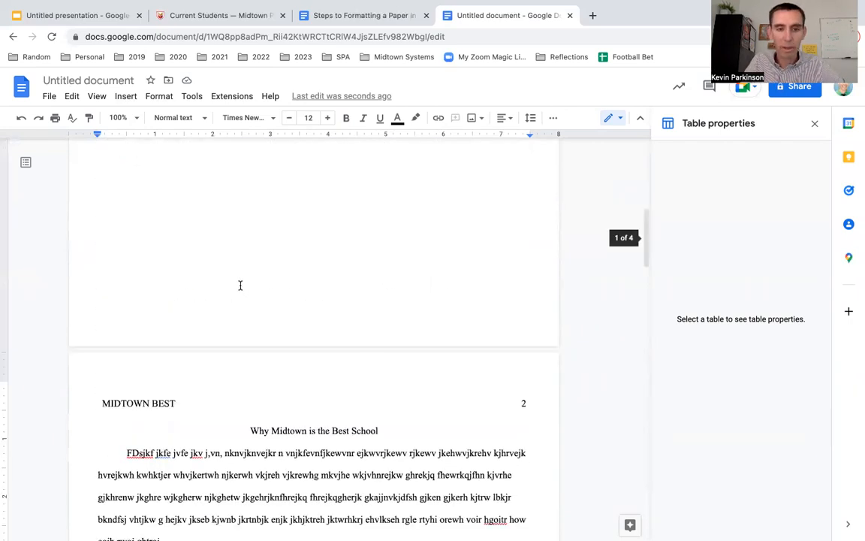
pyautogui.scroll(6, 241, 284)
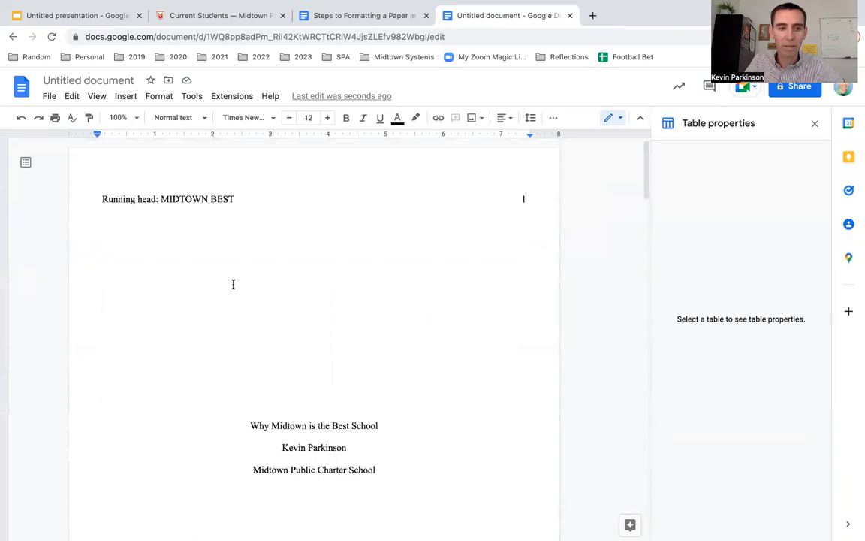